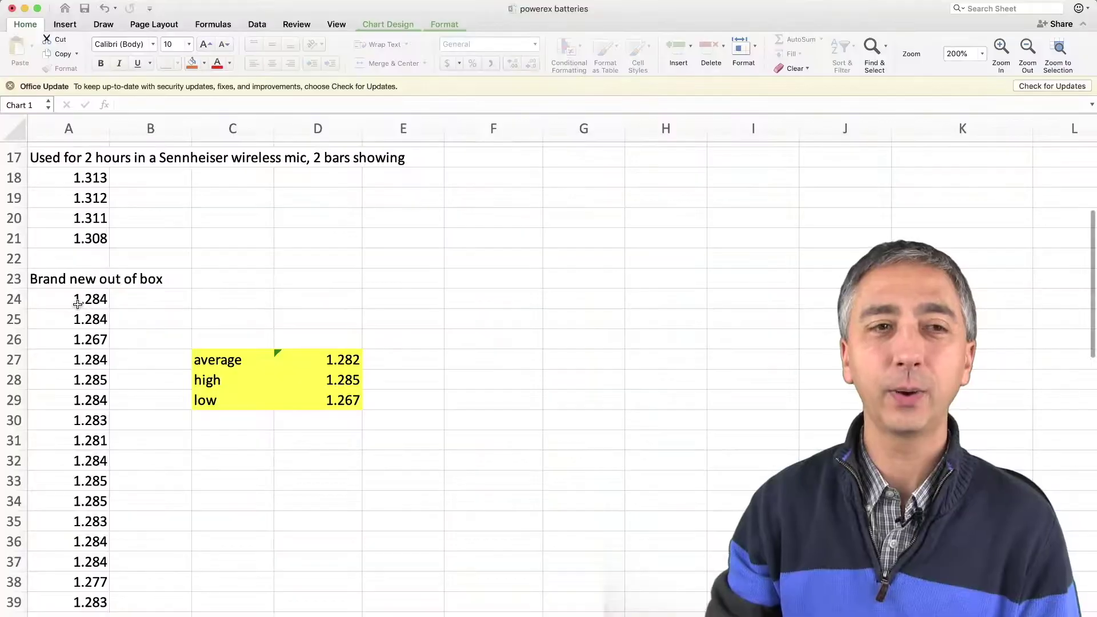
Highlight the brand-new-out-of-box voltage readings in A24:A39 and the fully charged readings in A4:A15
drag(76, 301, 81, 604)
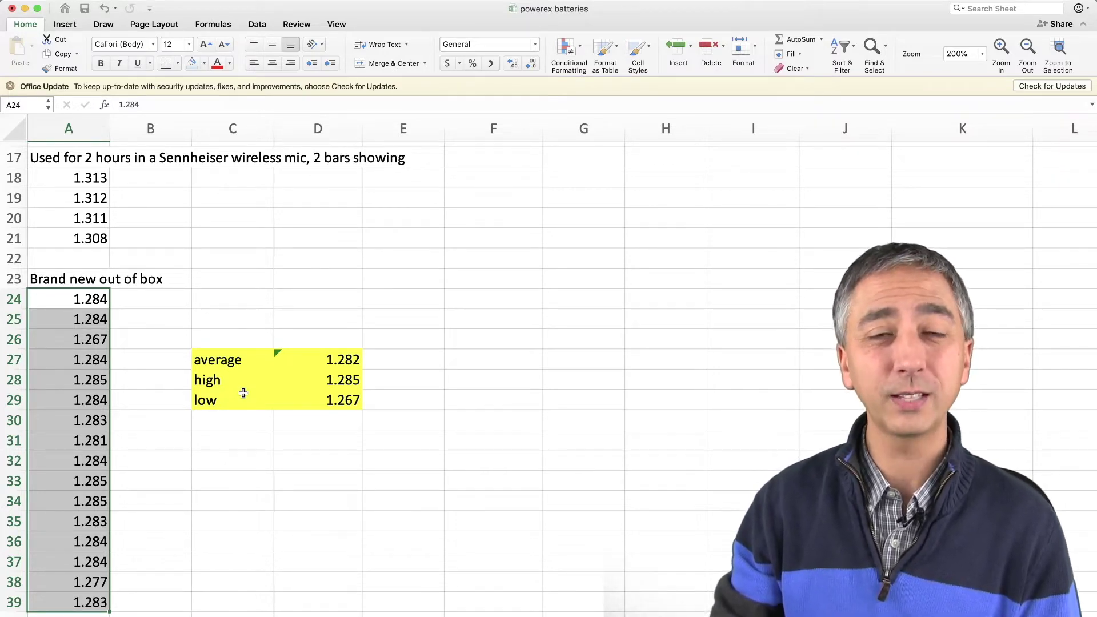
scroll(290, 387, up, 5)
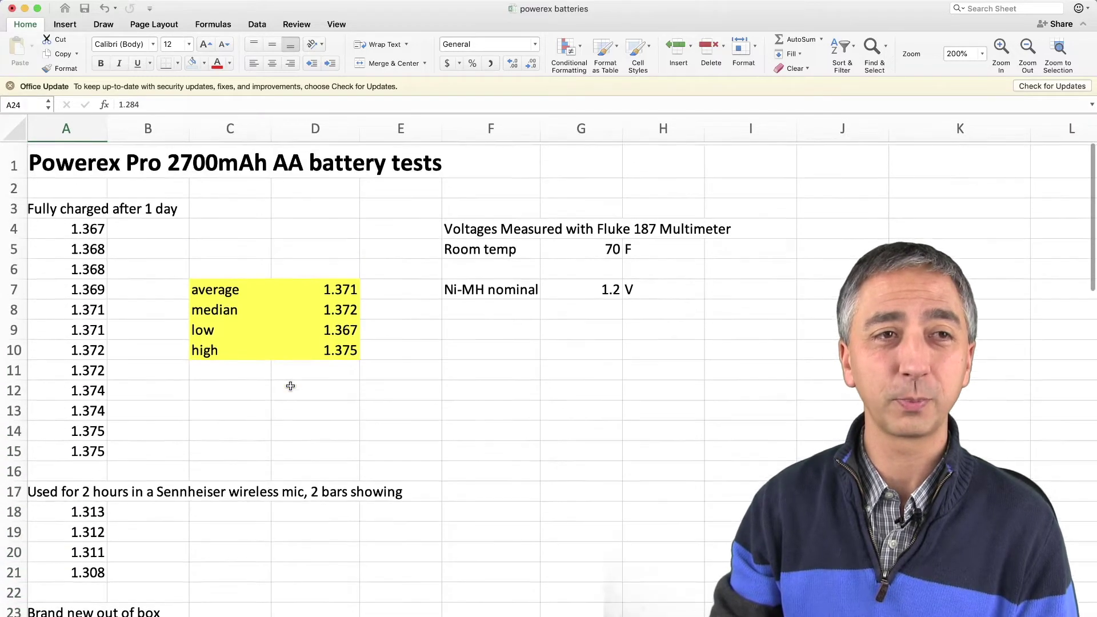
shift+click(222, 341)
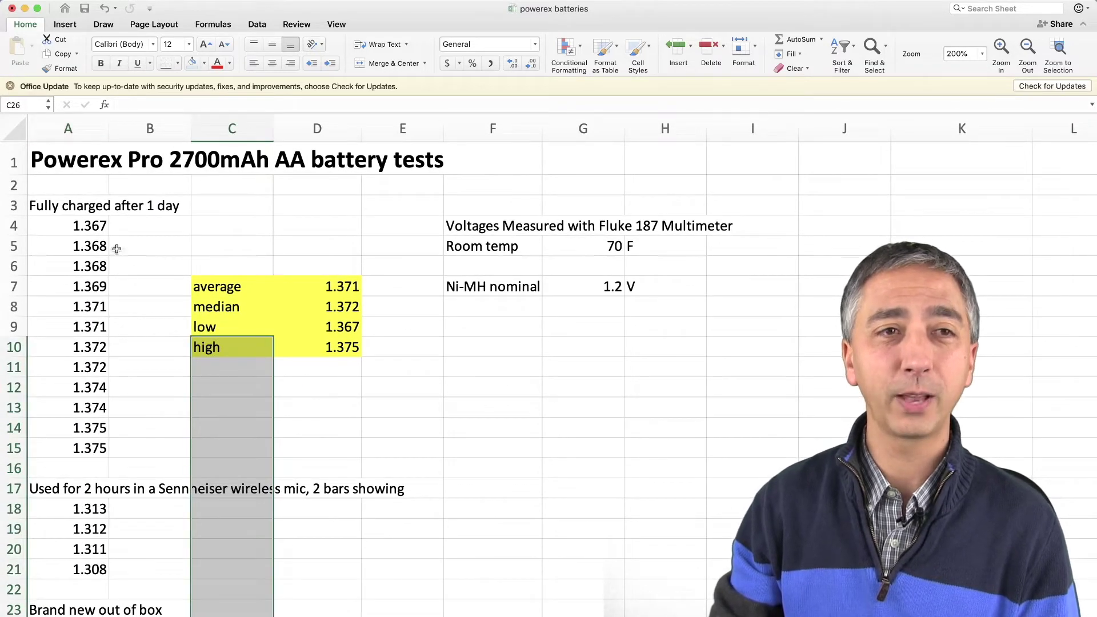
drag(68, 229, 71, 444)
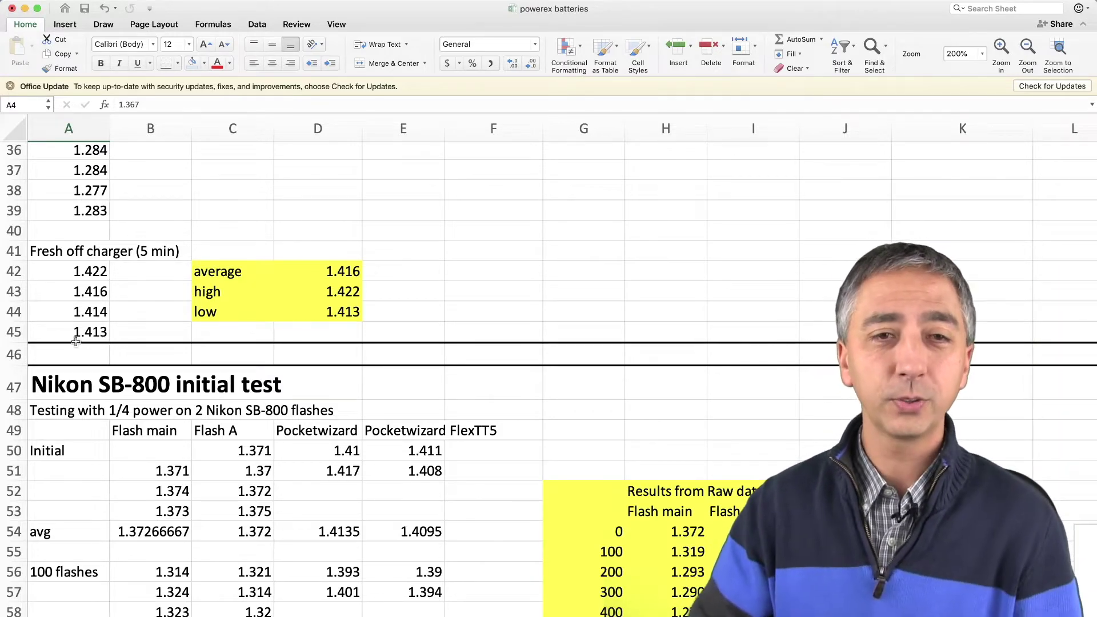
Examine the Nikon SB-800 initial test readings, the raw data results table and its battery performance chart
scroll(76, 341, down, 5)
scroll(132, 275, right, 3)
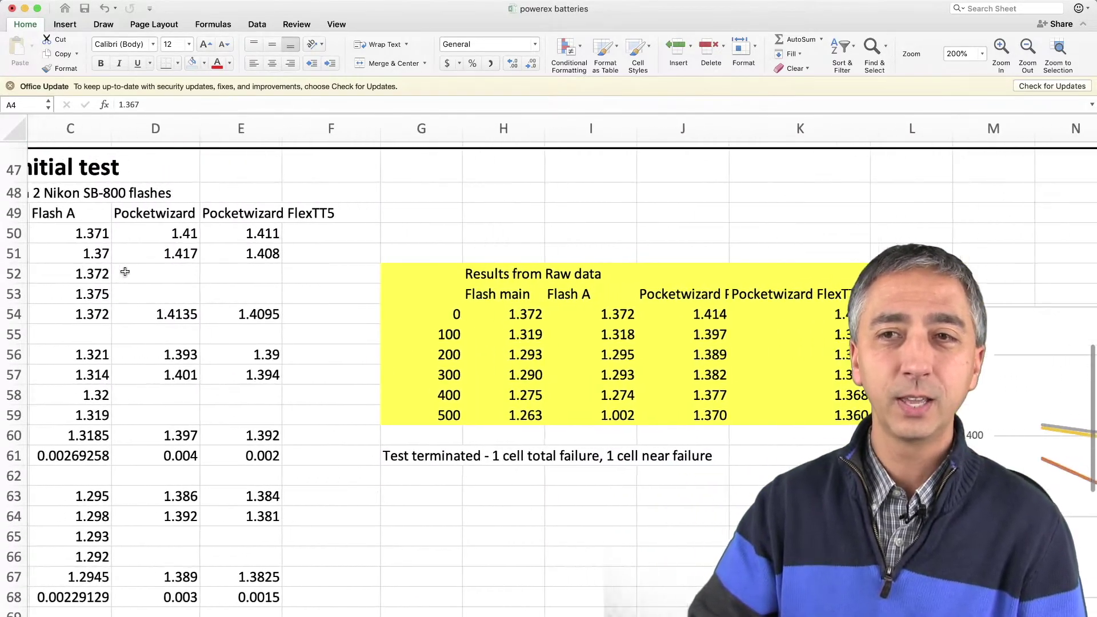
scroll(124, 272, right, 1)
scroll(457, 298, right, 2)
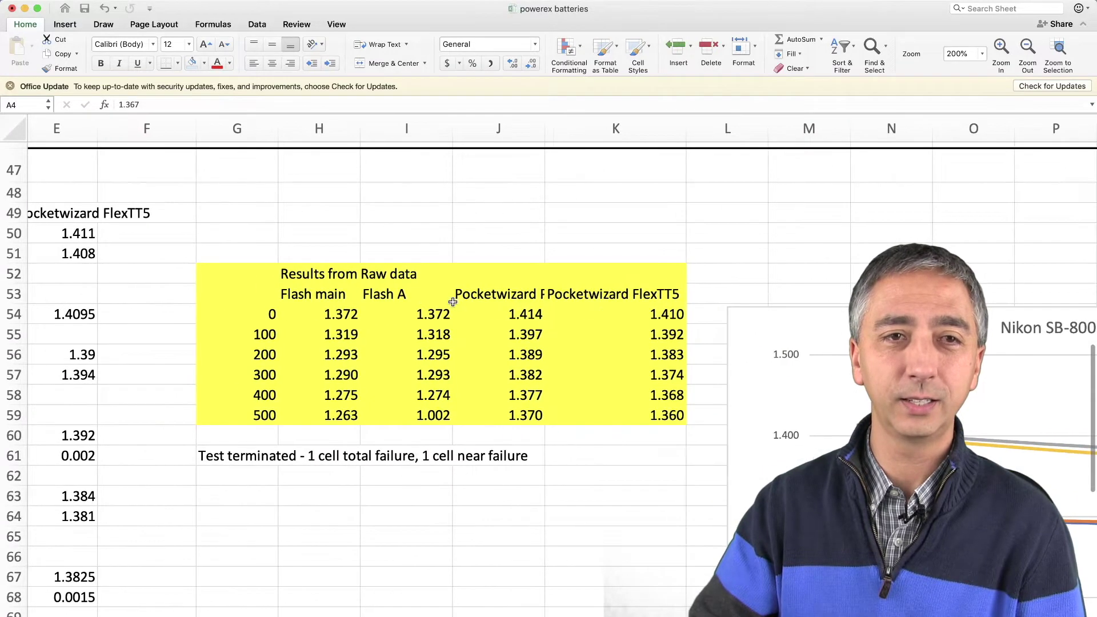
scroll(452, 301, right, 5)
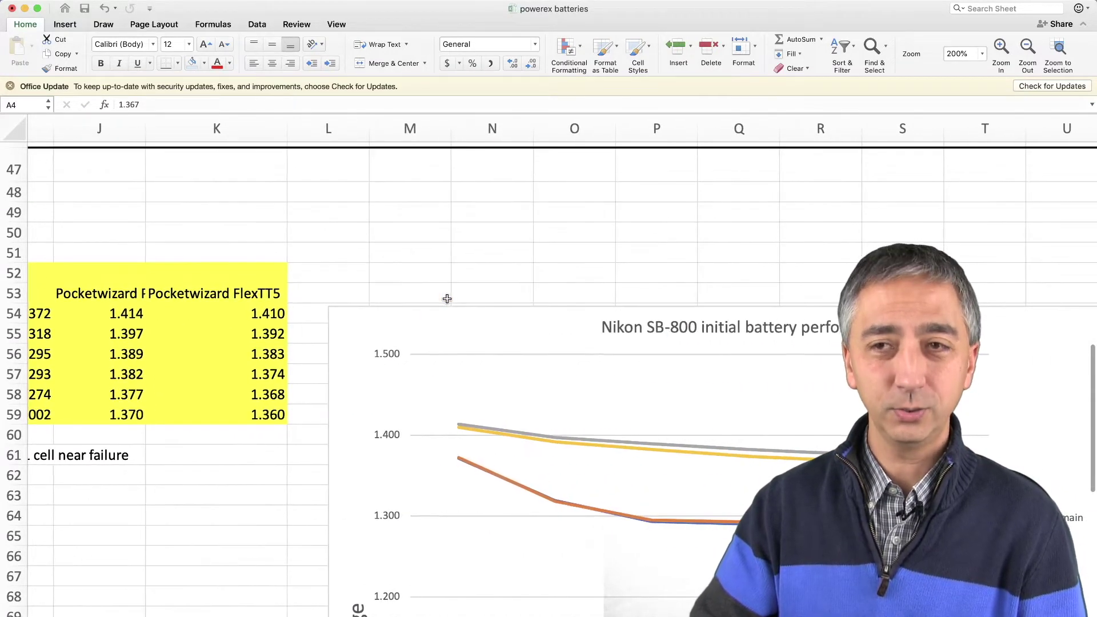
scroll(447, 299, down, 5)
scroll(447, 298, right, 1)
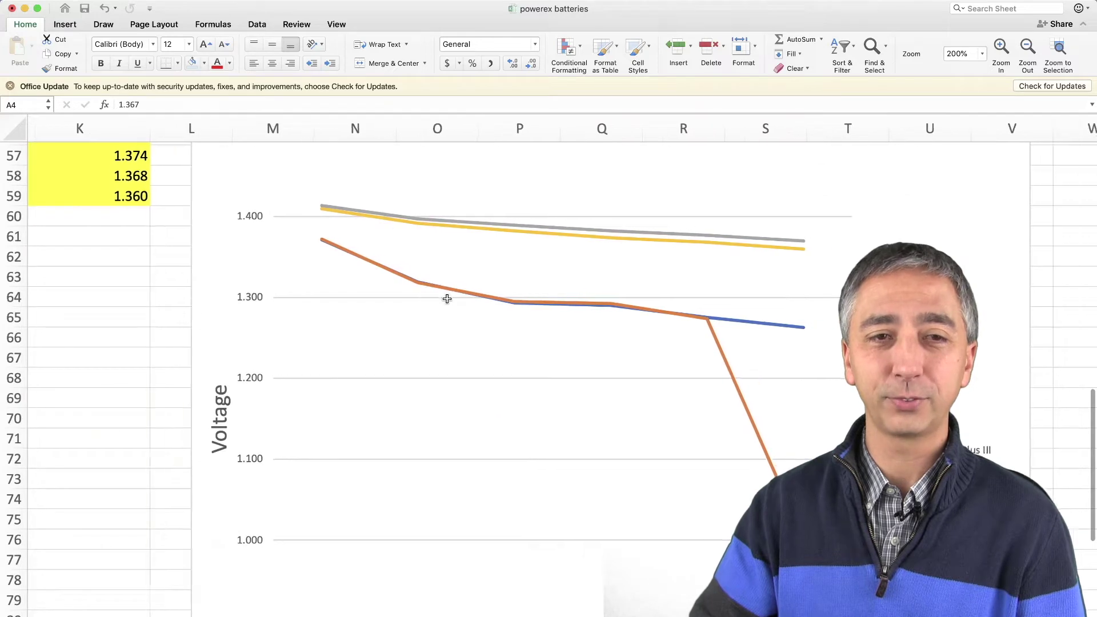
scroll(447, 298, right, 1)
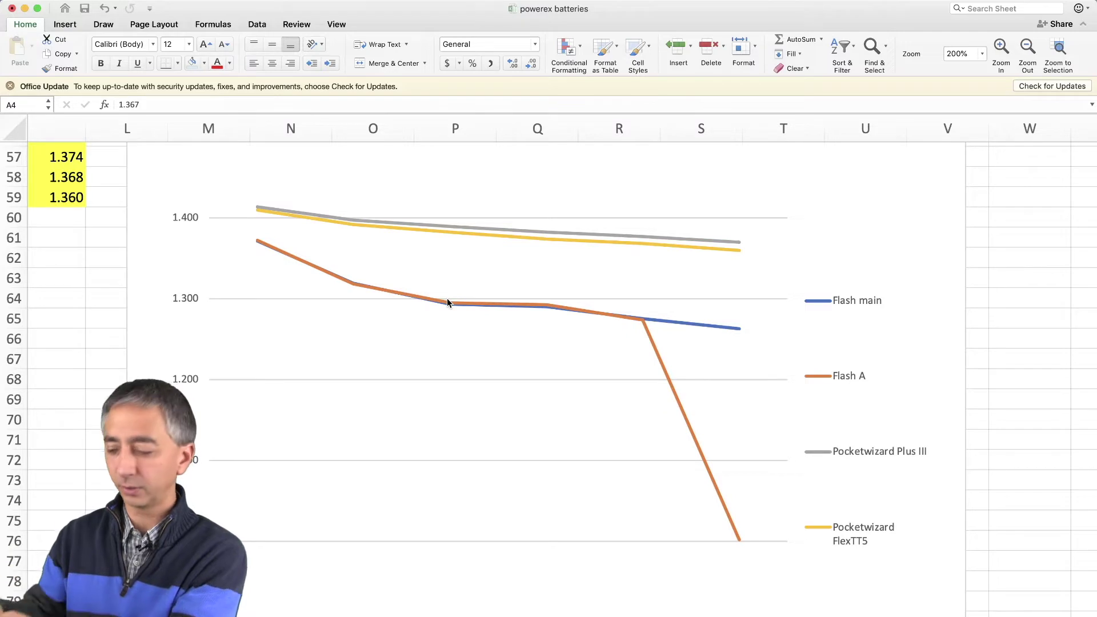
mouse_move(448, 299)
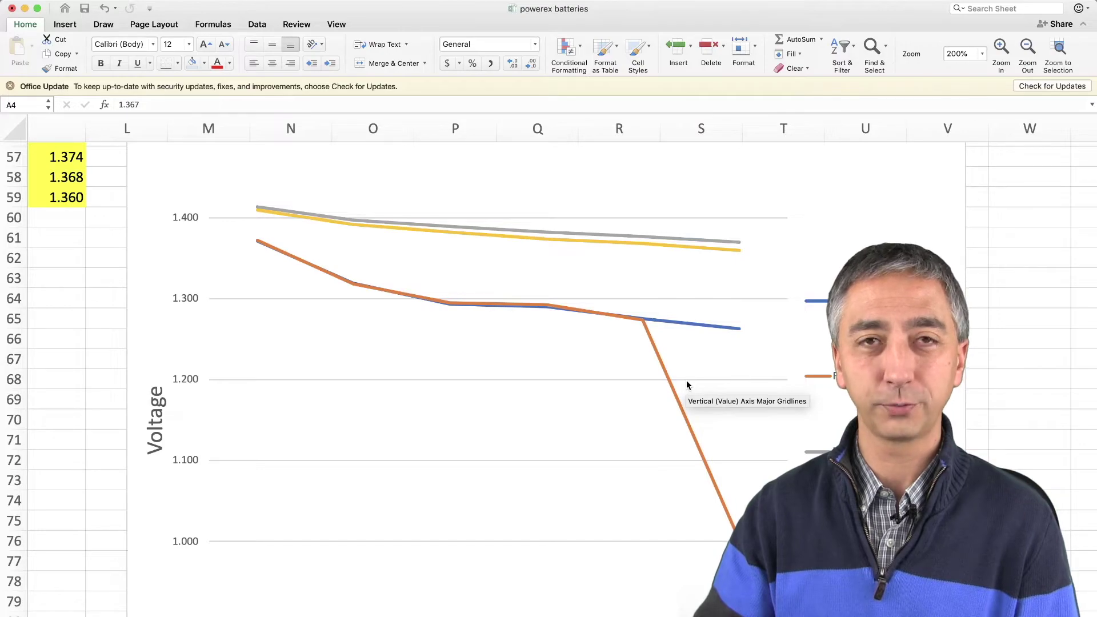
Examine the voltage tables and charts of the Zoom H5 initial test and the Sennheiser ew100G3 wireless mics
scroll(687, 385, left, 10)
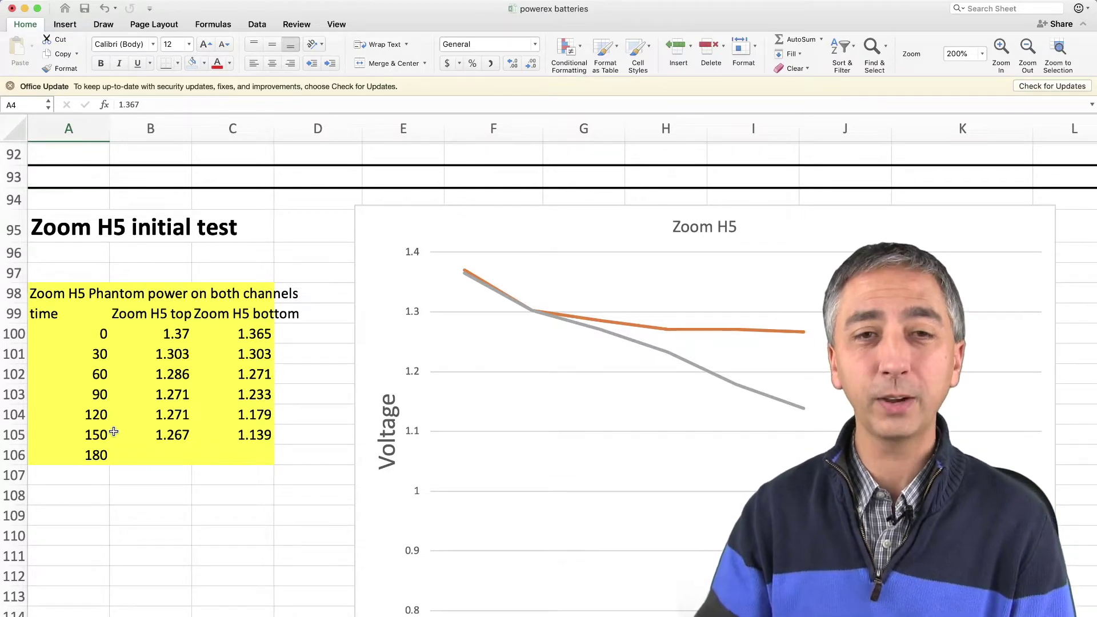
scroll(560, 453, right, 2)
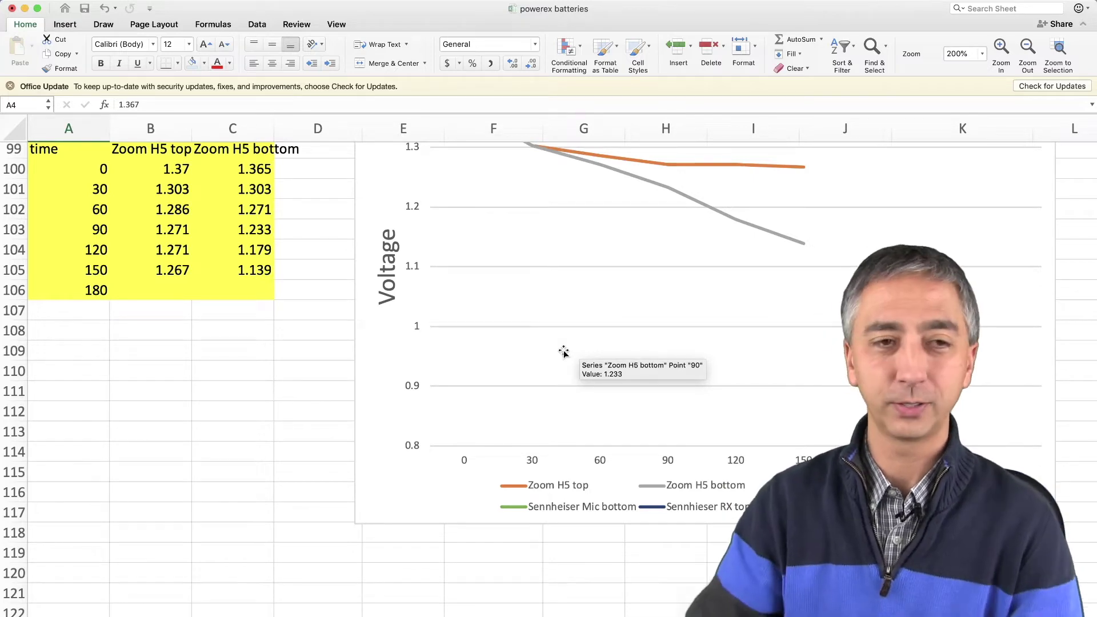
scroll(564, 351, down, 10)
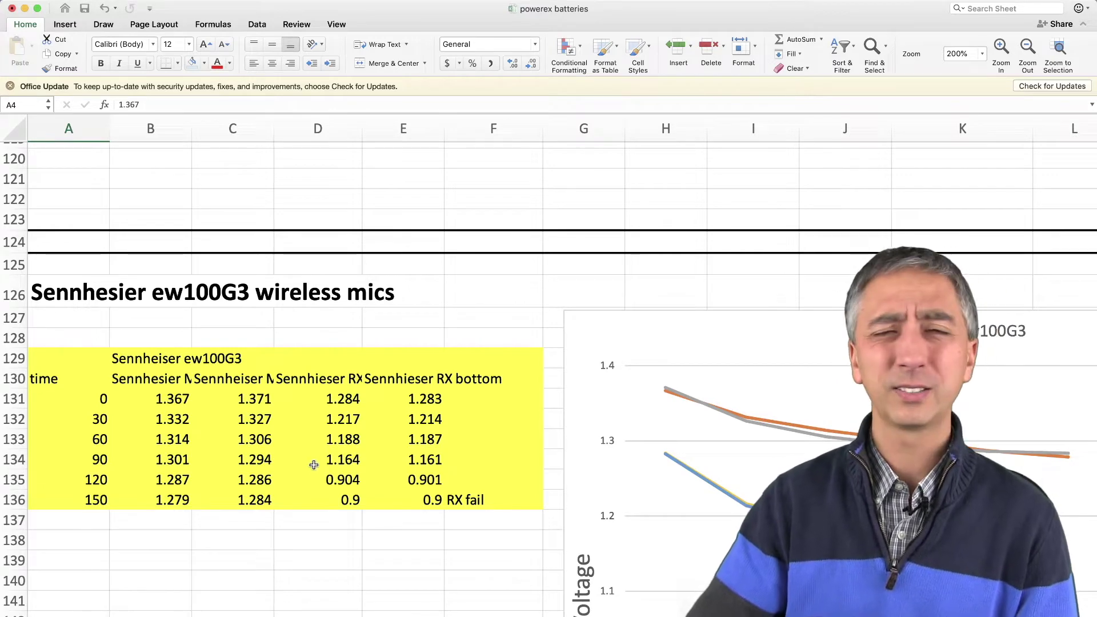
scroll(314, 463, right, 5)
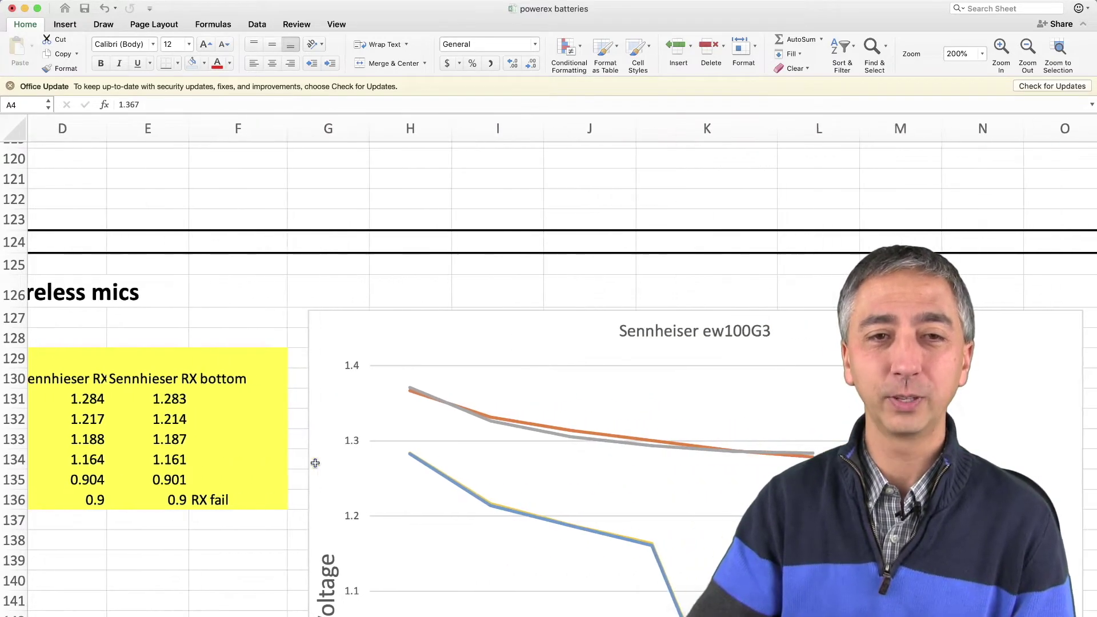
scroll(315, 463, down, 3)
scroll(315, 463, down, 5)
scroll(315, 463, right, 2)
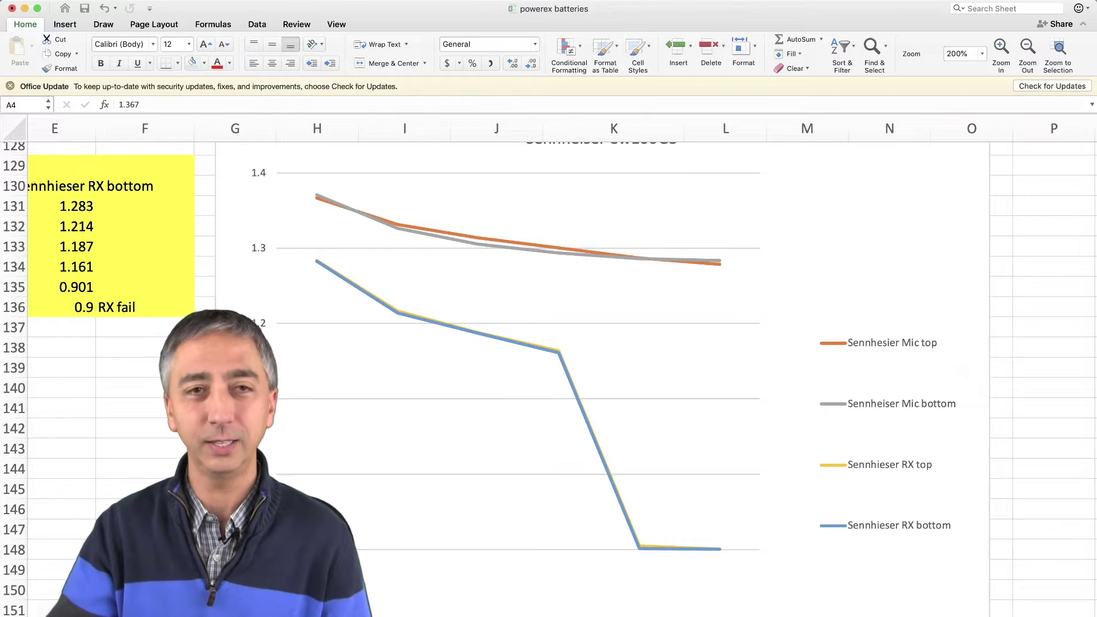
scroll(562, 371, left, 10)
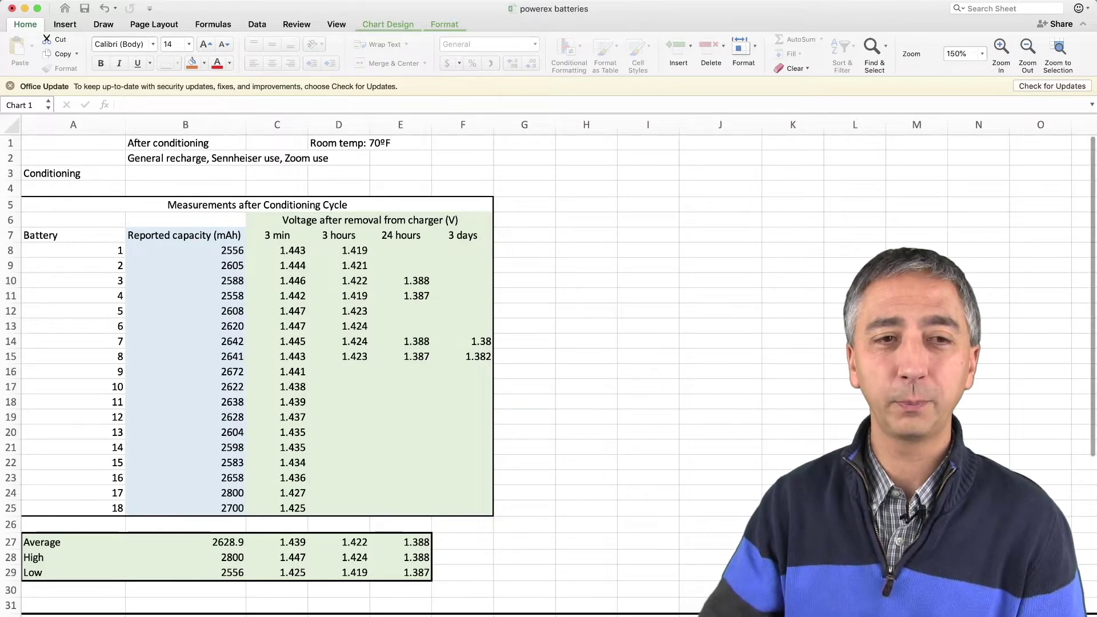
Enlarge the conditioning sheet to 200% and examine the reported capacities, voltages and summary rows measured after the conditioning cycle
click(1003, 49)
scroll(858, 263, up, 5)
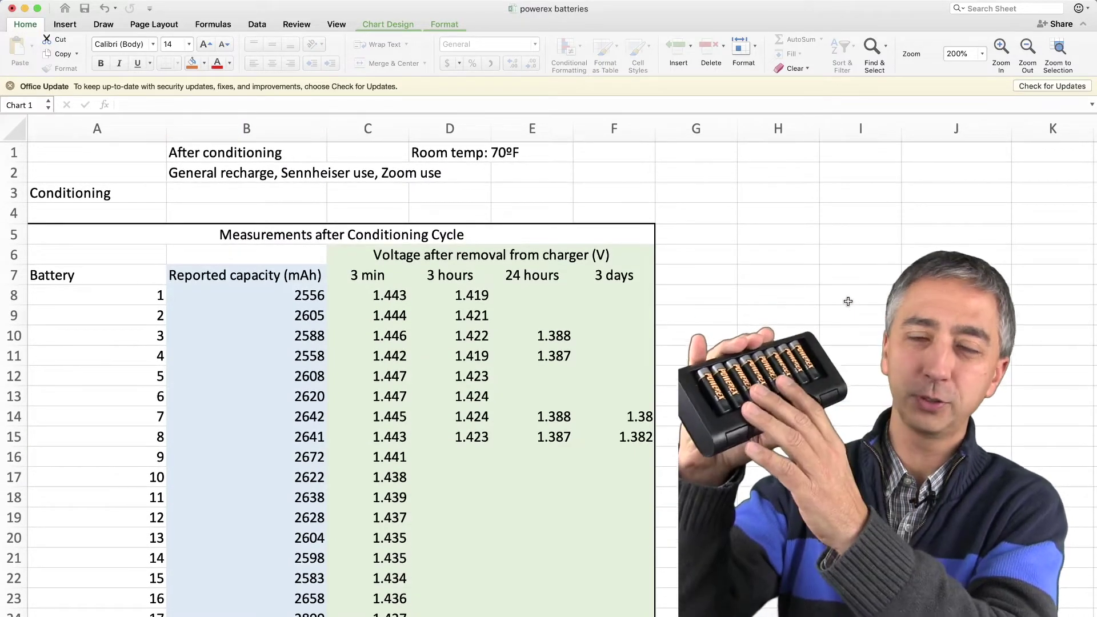
scroll(318, 360, down, 3)
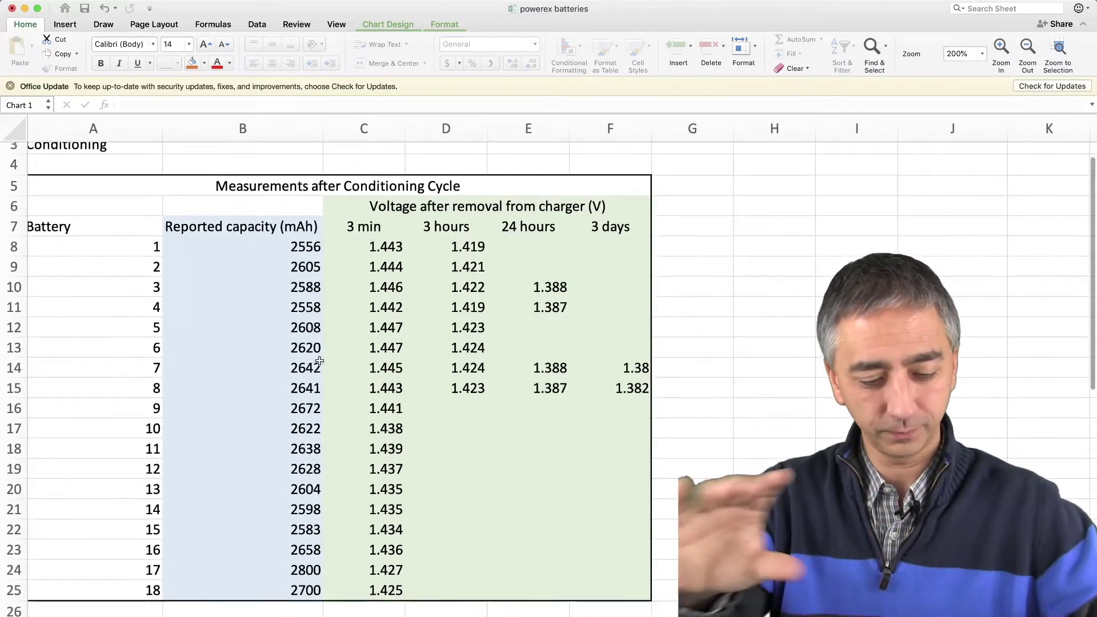
scroll(320, 389, up, 3)
scroll(321, 389, up, 1)
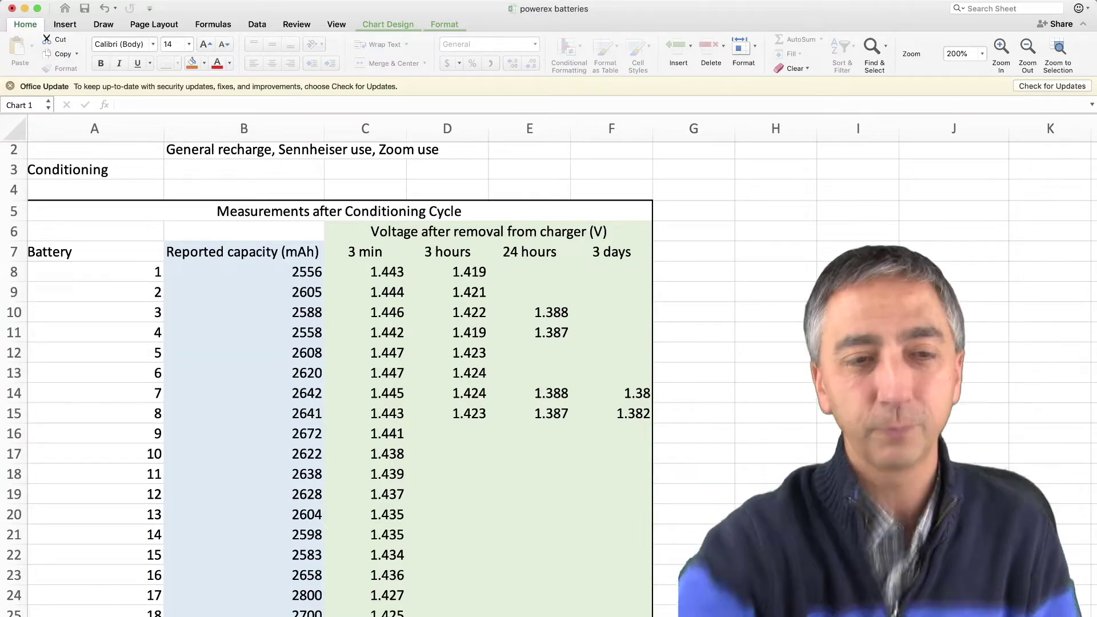
scroll(288, 517, right, 3)
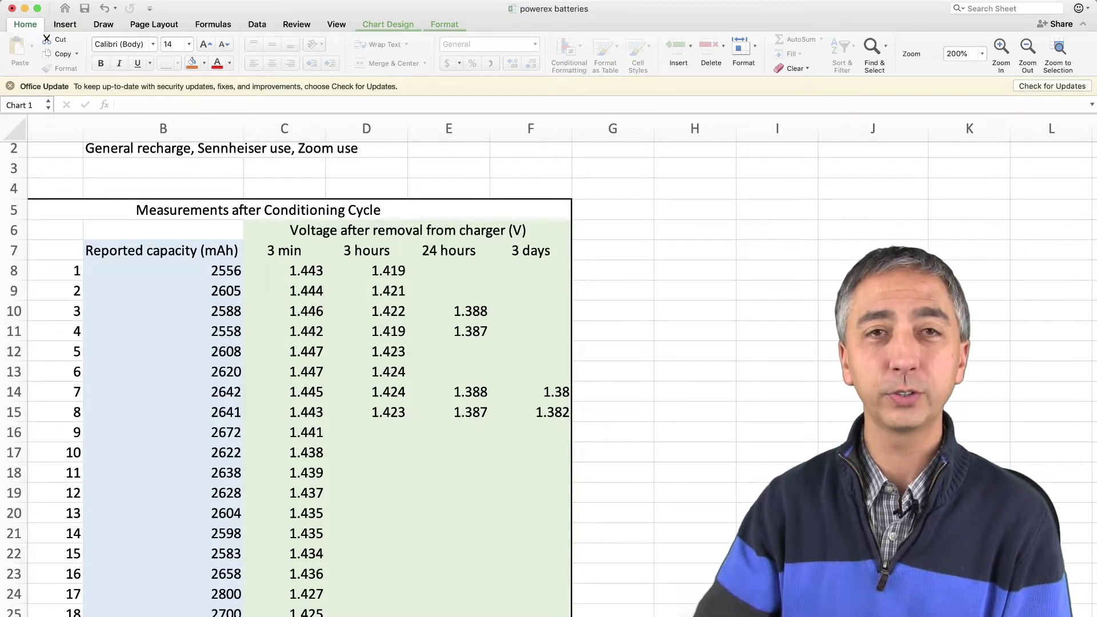
scroll(576, 370, right, 2)
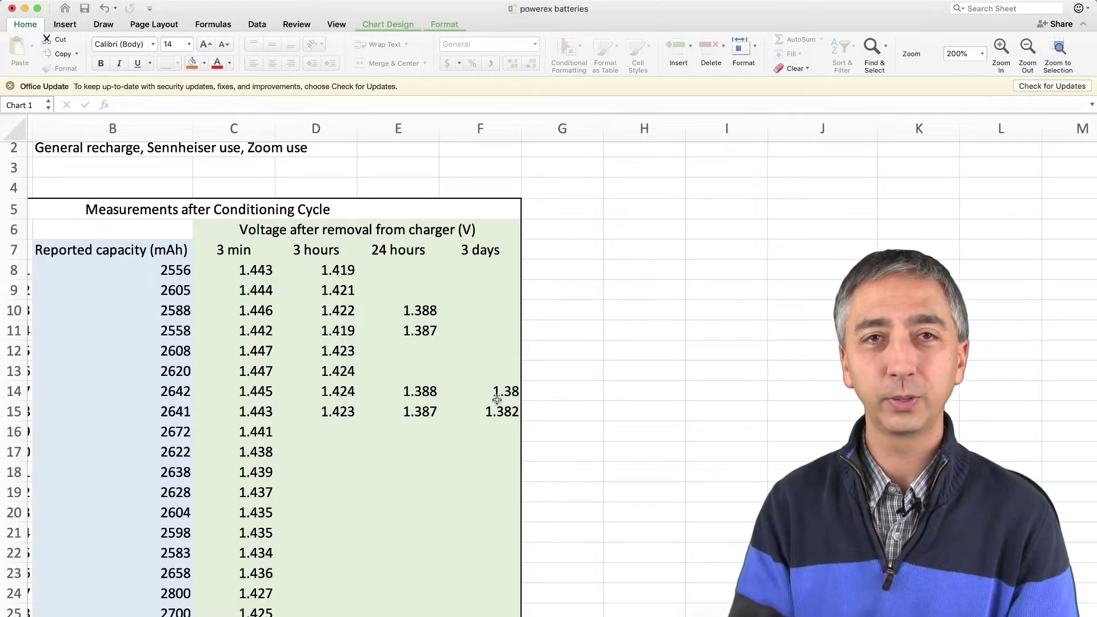
scroll(501, 400, left, 3)
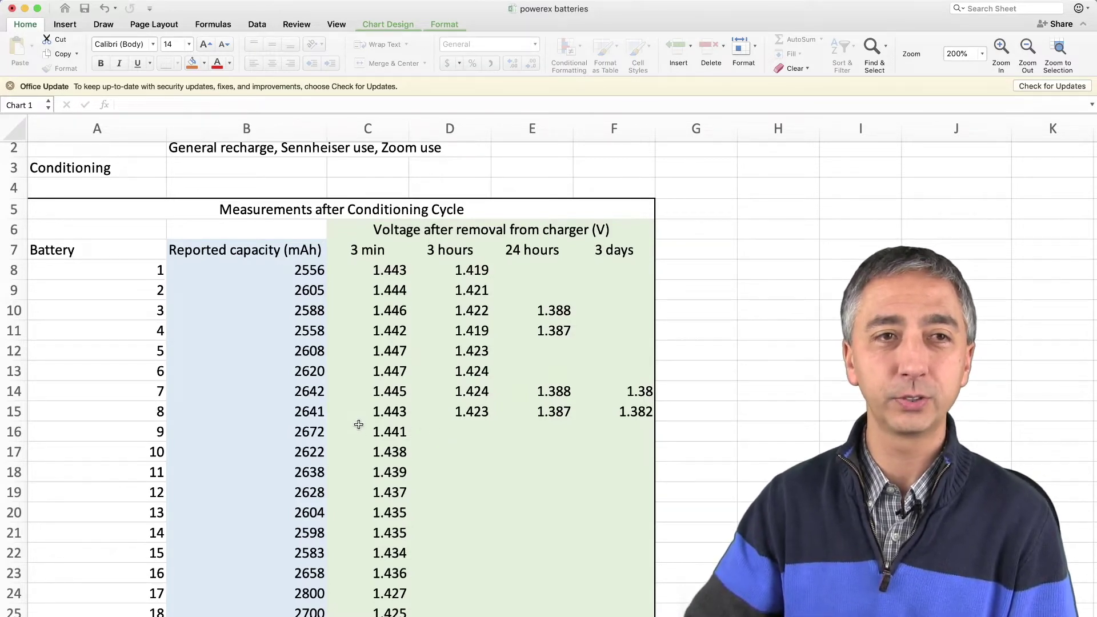
scroll(359, 424, down, 10)
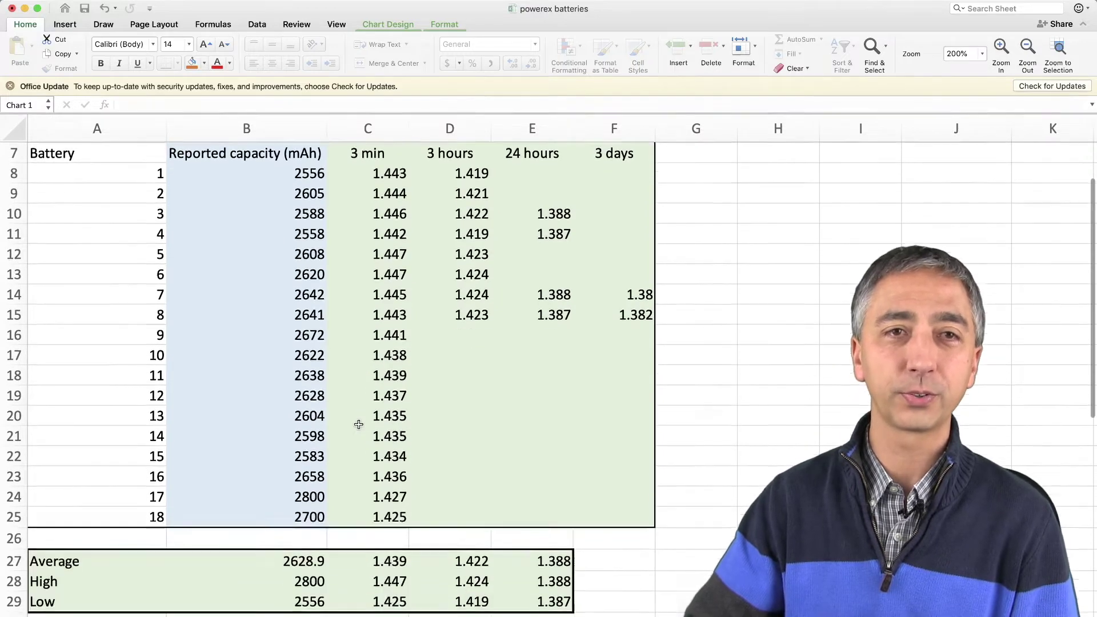
Examine the hourly discharge table after the conditioning cycle and its Hourly discharge chart
scroll(359, 424, down, 4)
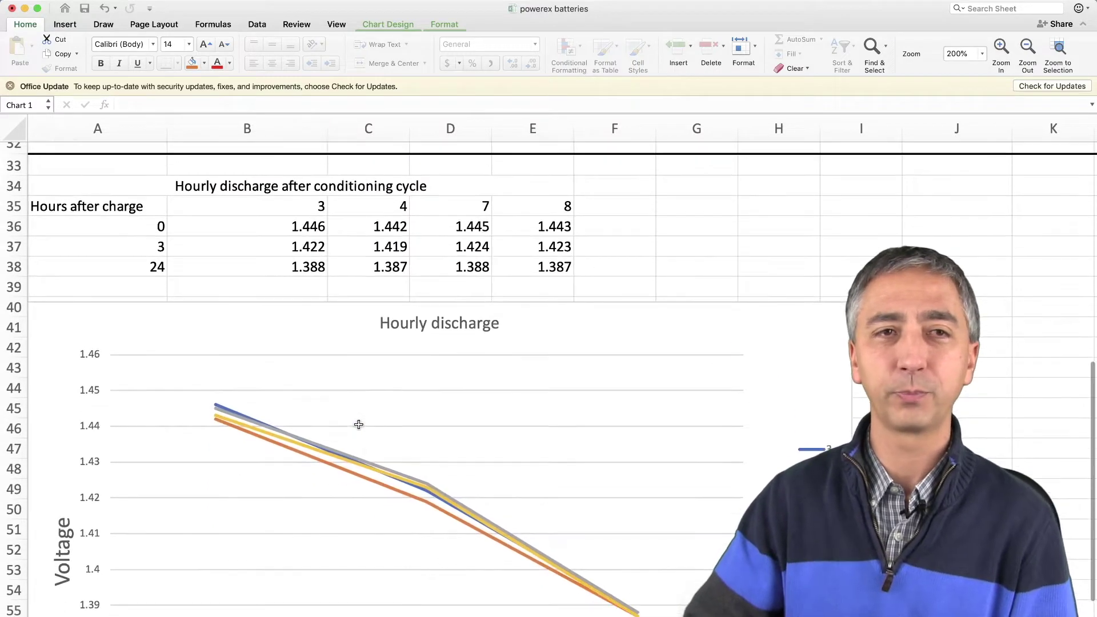
scroll(367, 428, down, 1)
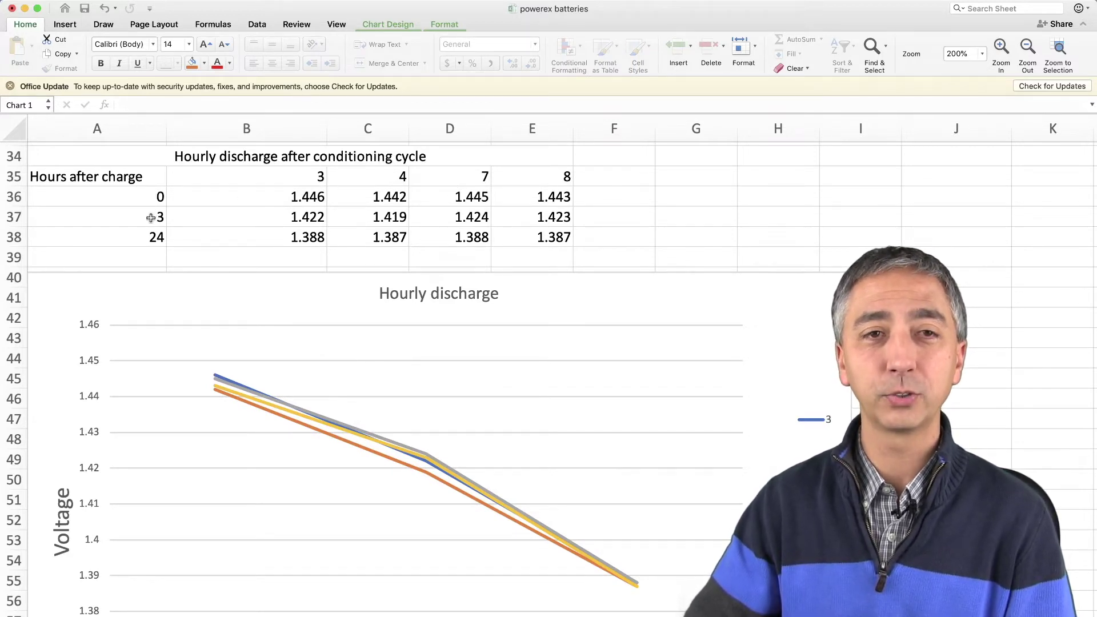
scroll(155, 249, down, 3)
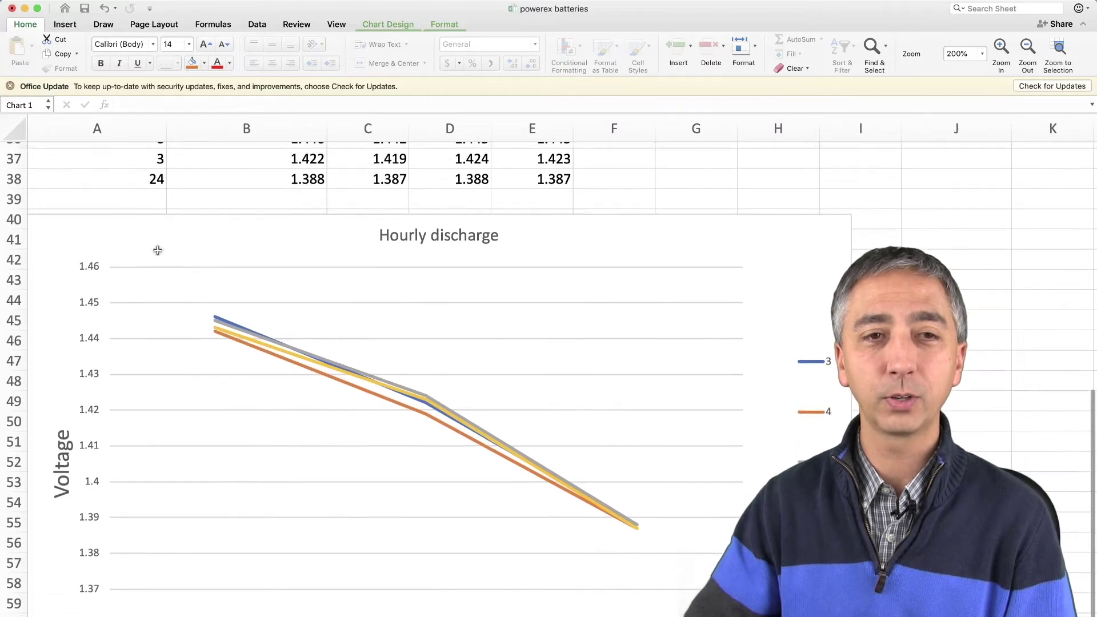
scroll(158, 250, down, 1)
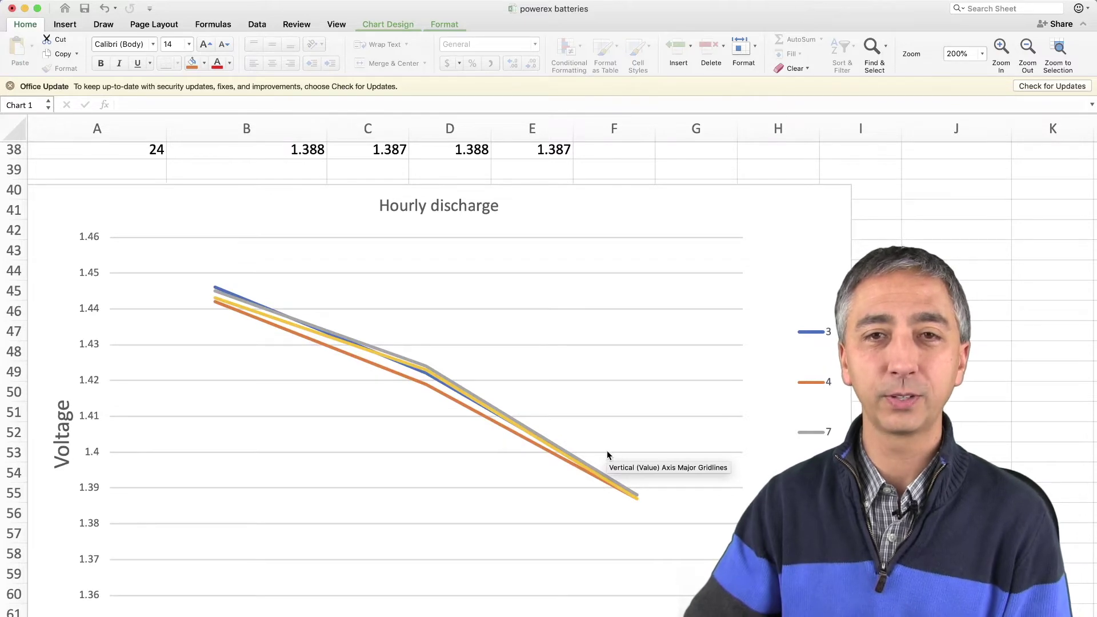
Examine the days-after-charging voltage table by battery number and the Daily discharge for Powerex batteries chart
scroll(602, 451, down, 20)
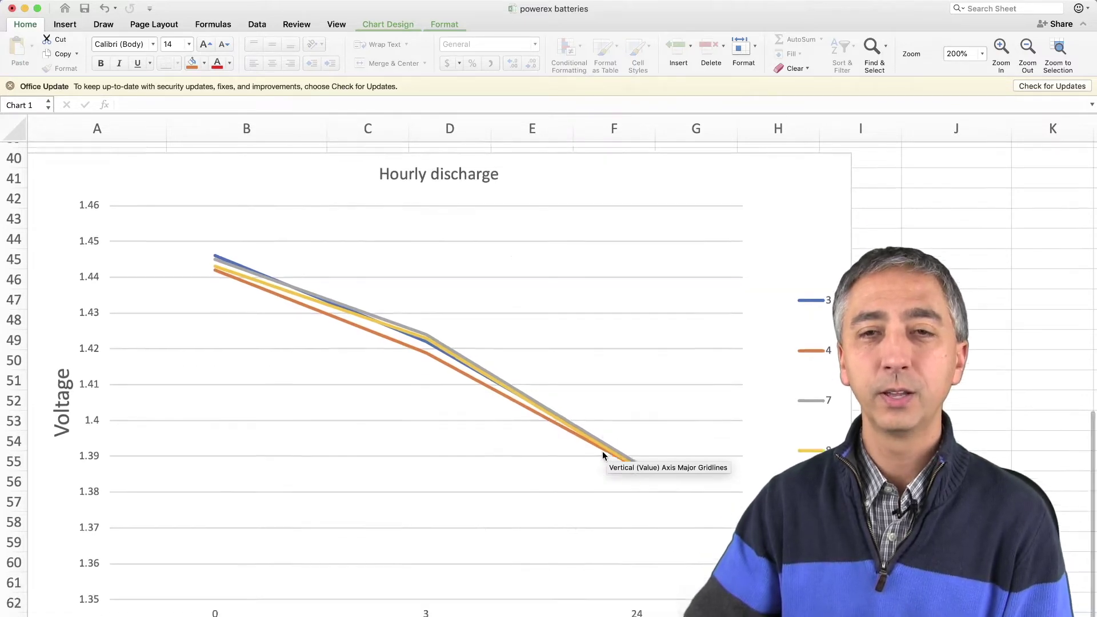
scroll(602, 451, down, 2)
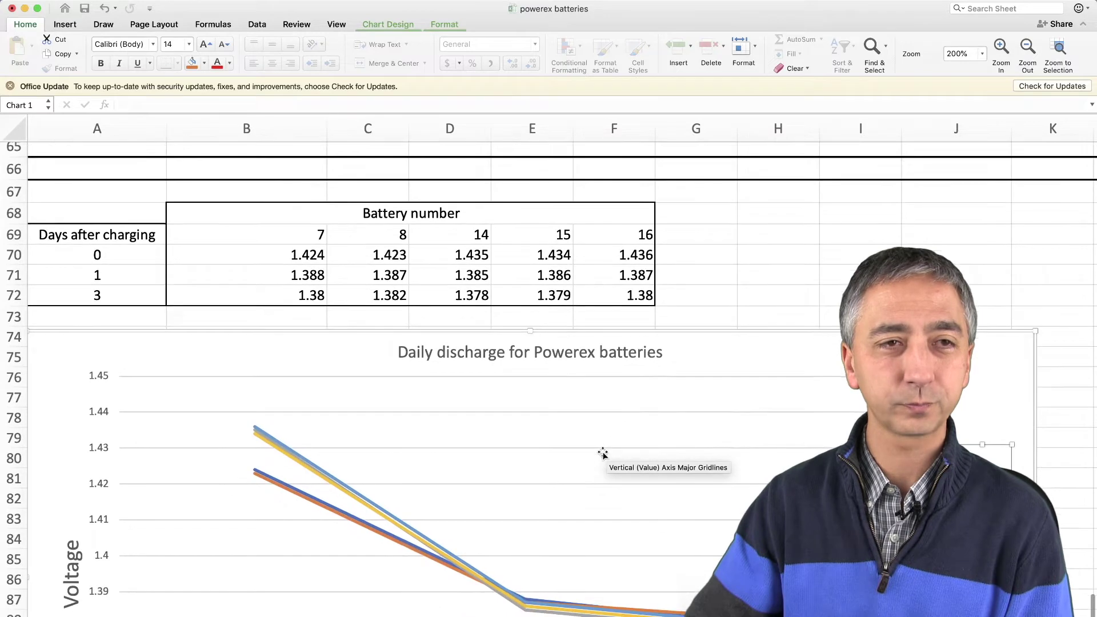
scroll(603, 453, down, 7)
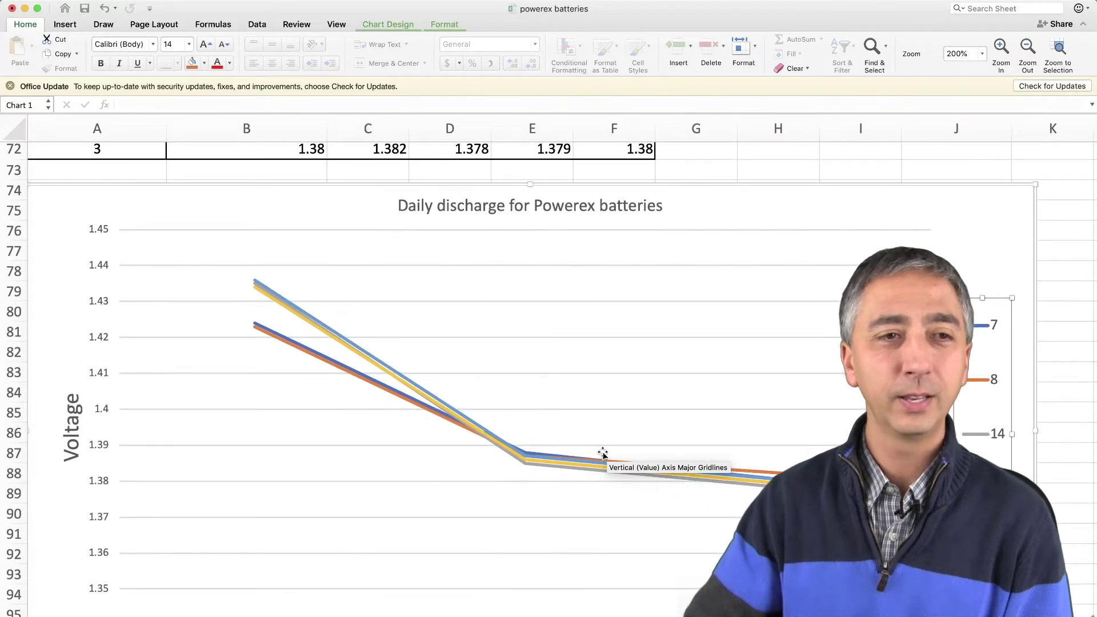
scroll(307, 310, down, 2)
scroll(307, 311, up, 8)
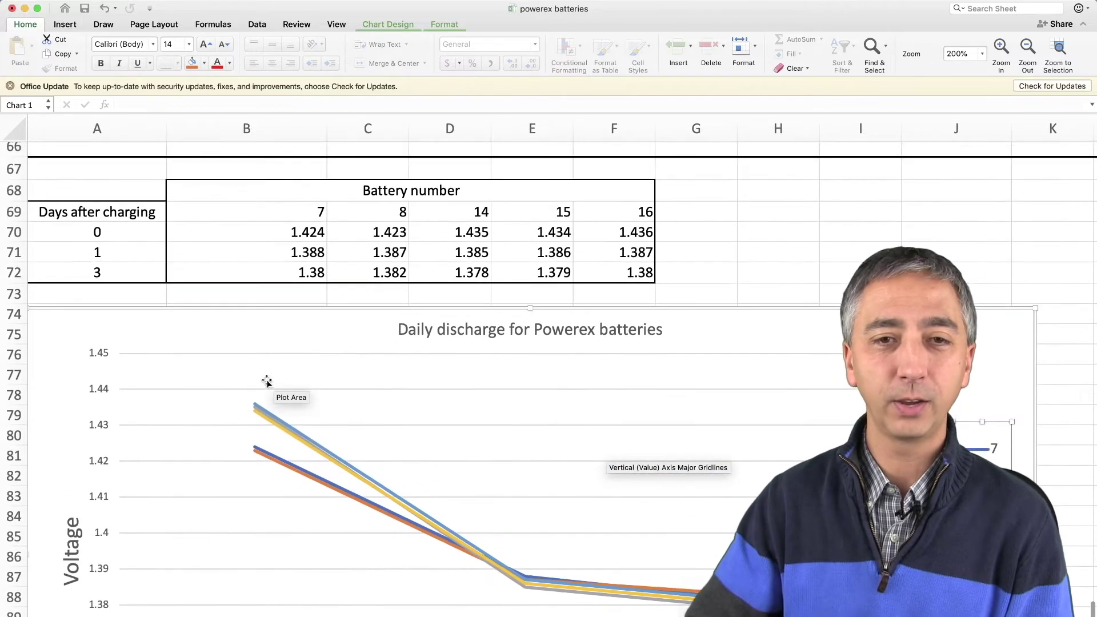
mouse_move(257, 415)
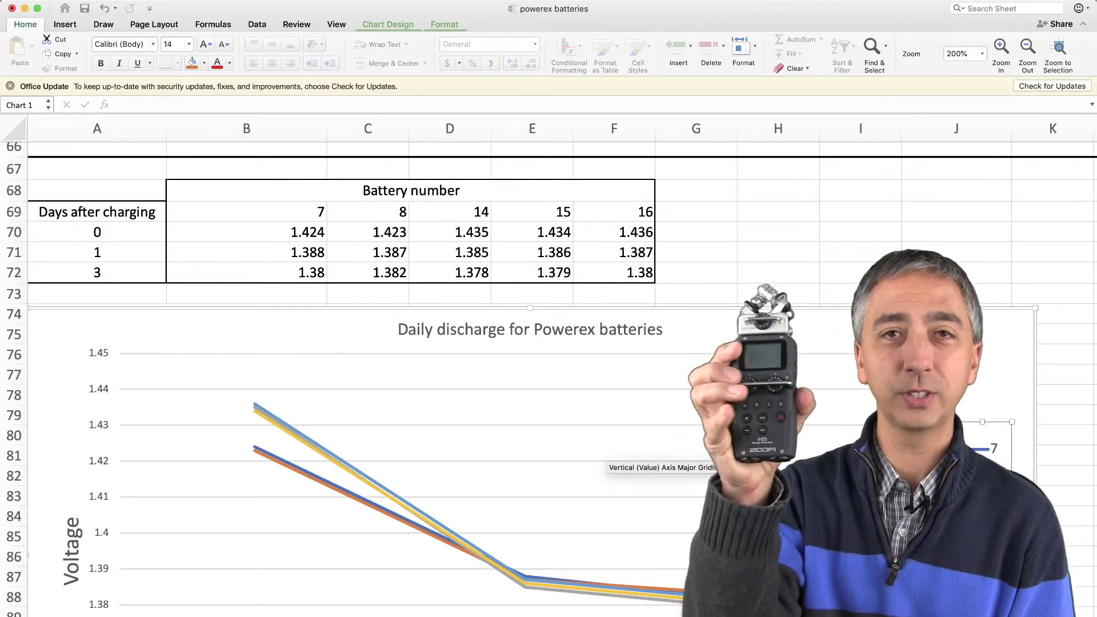
scroll(570, 613, down, 5)
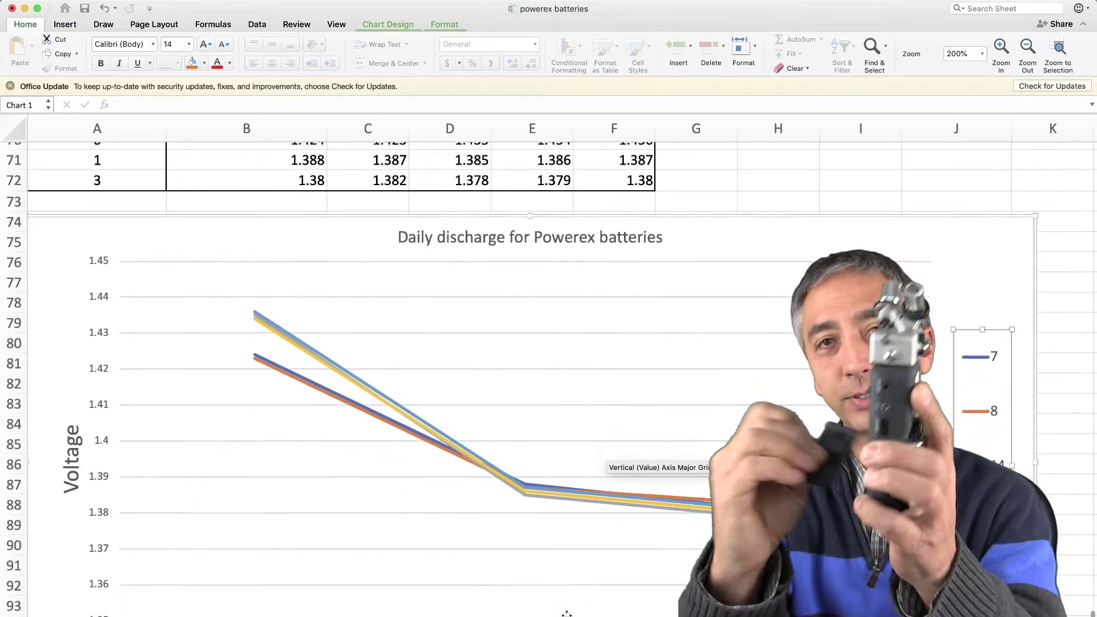
scroll(571, 614, up, 5)
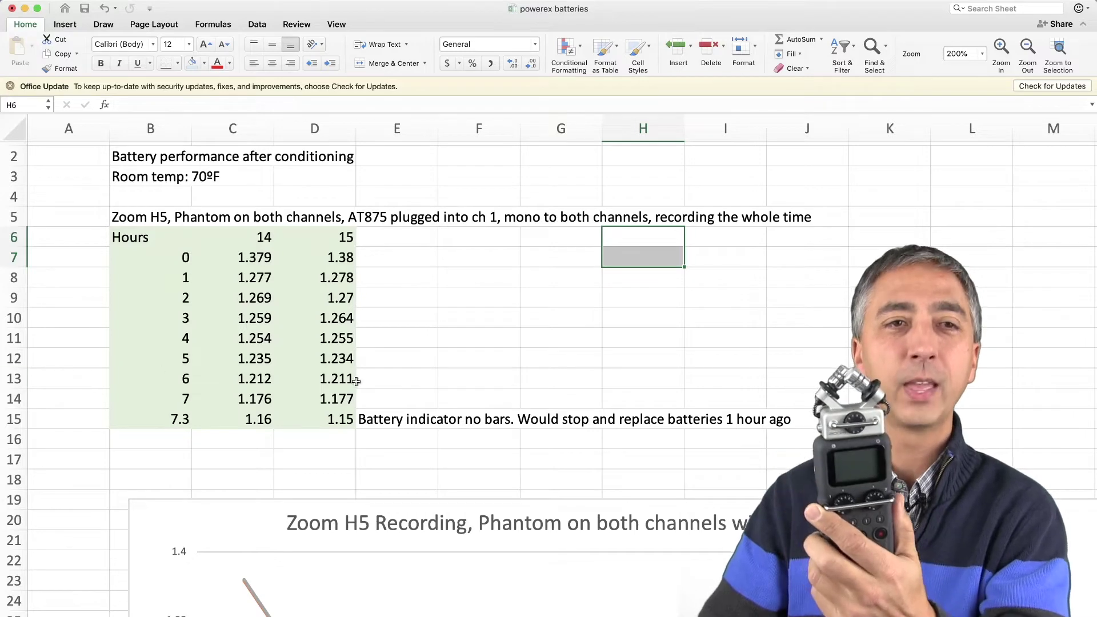
Examine the chart of the Zoom H5 recording test with phantom power and the AT-875 connected
scroll(358, 384, down, 4)
scroll(358, 384, down, 5)
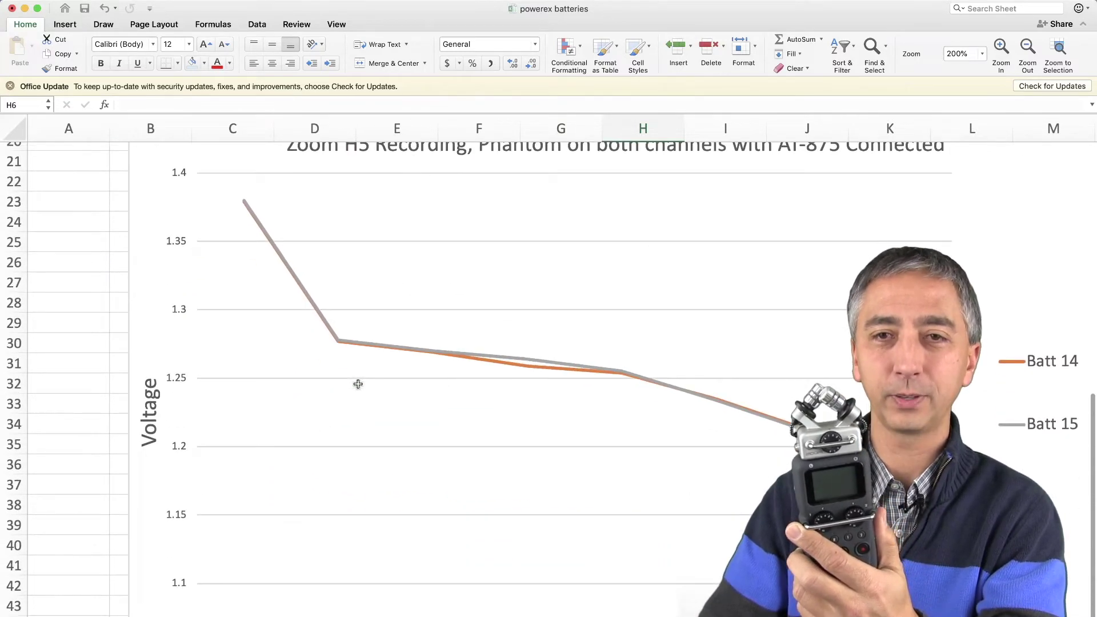
Compare the discharge curves of batteries 14 and 15 with the hourly voltage table of the Zoom H5 recording test
scroll(357, 384, up, 1)
scroll(357, 384, right, 1)
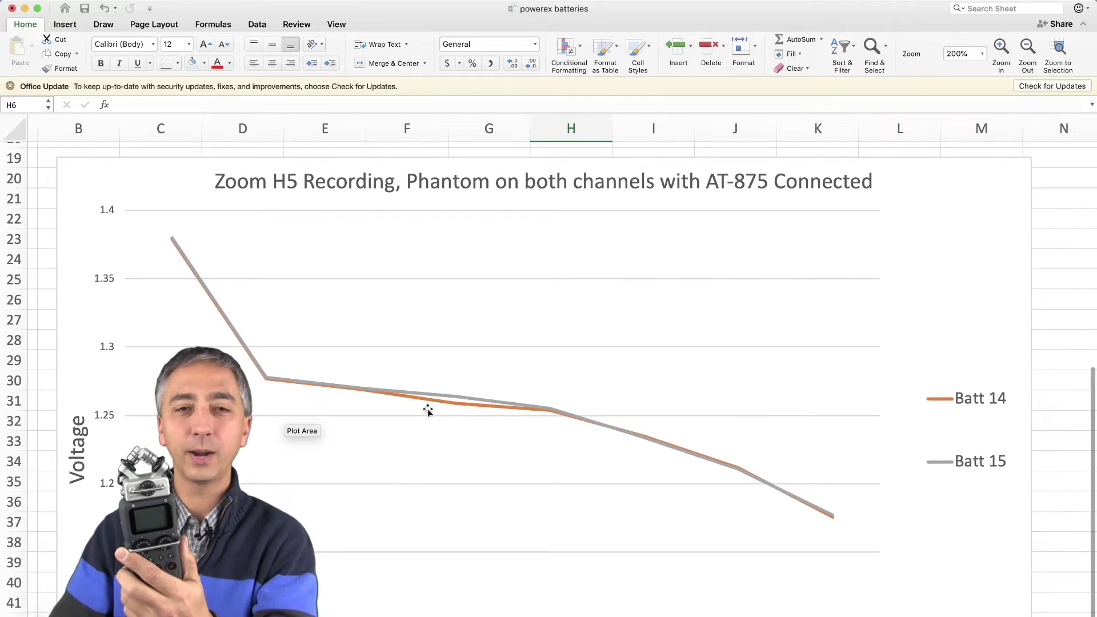
mouse_move(552, 410)
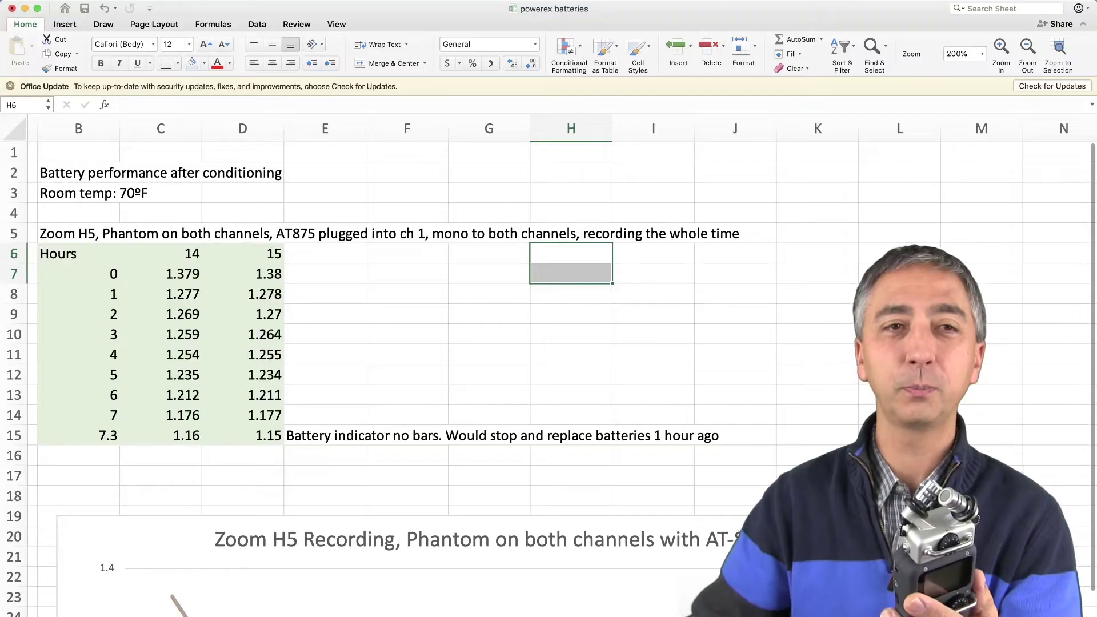
click(482, 295)
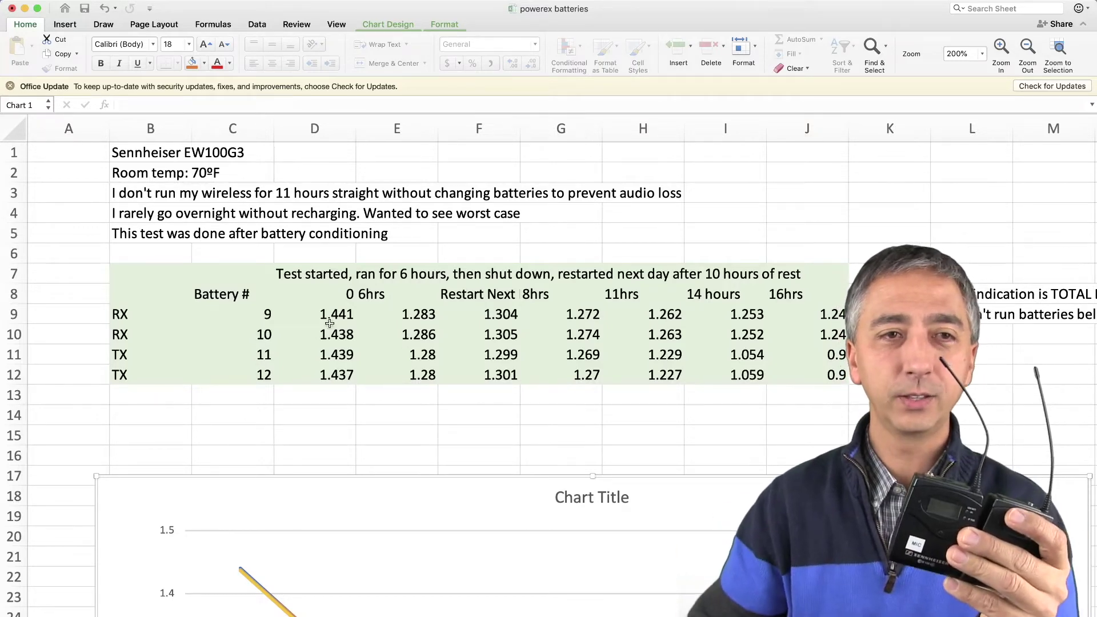
Highlight the 0 and 6-hour voltages in the Sennheiser EW100G3 table and compare them with the discharge chart below
drag(338, 316, 341, 374)
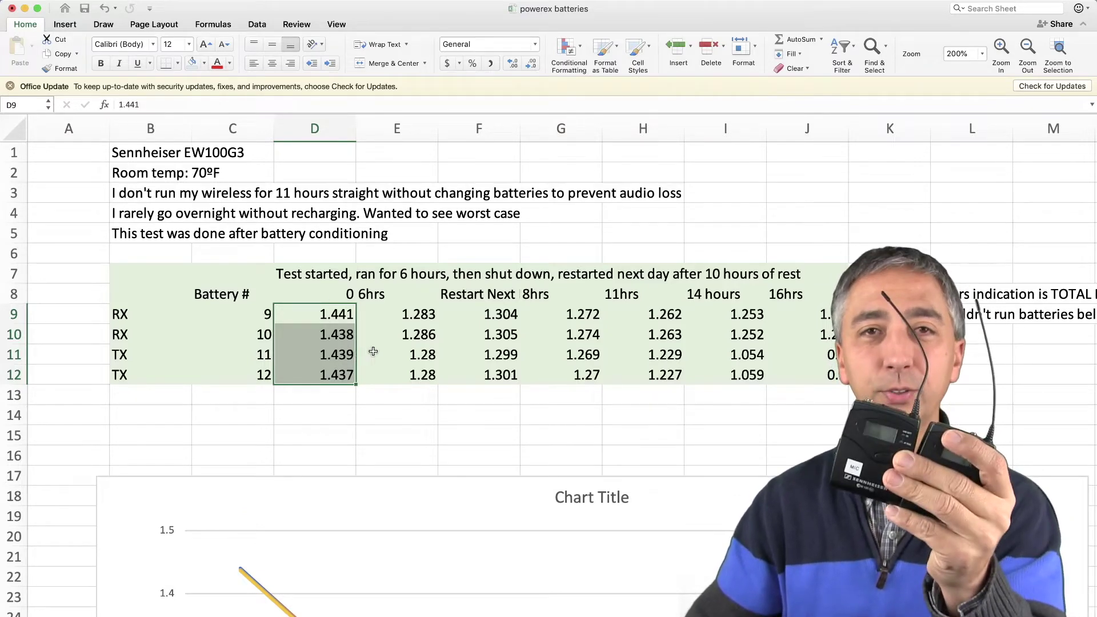
drag(413, 313, 414, 377)
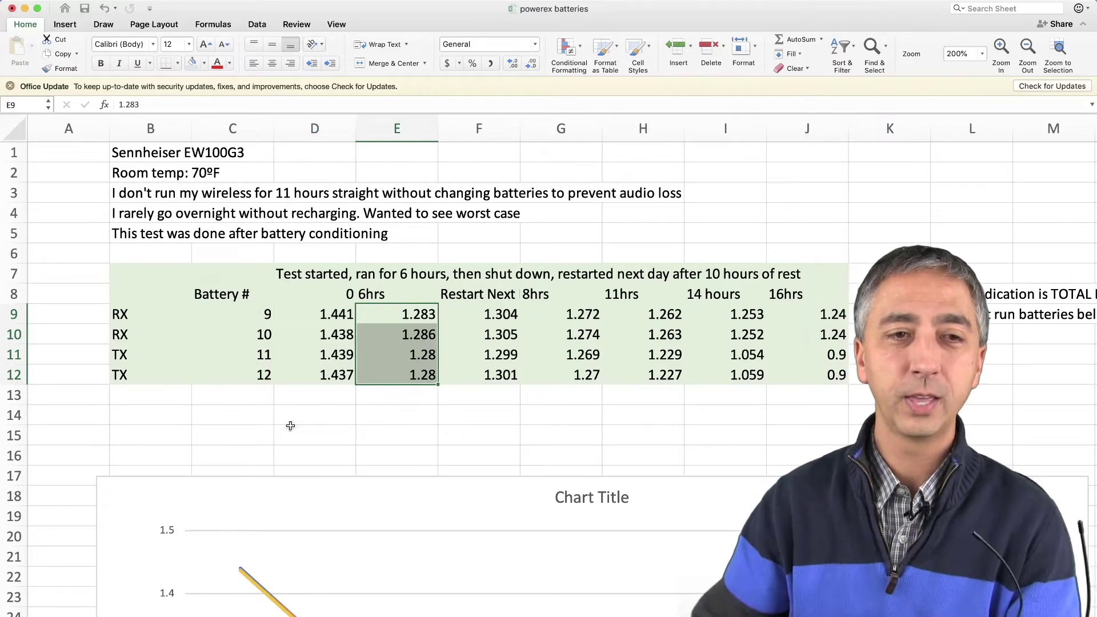
scroll(342, 466, down, 10)
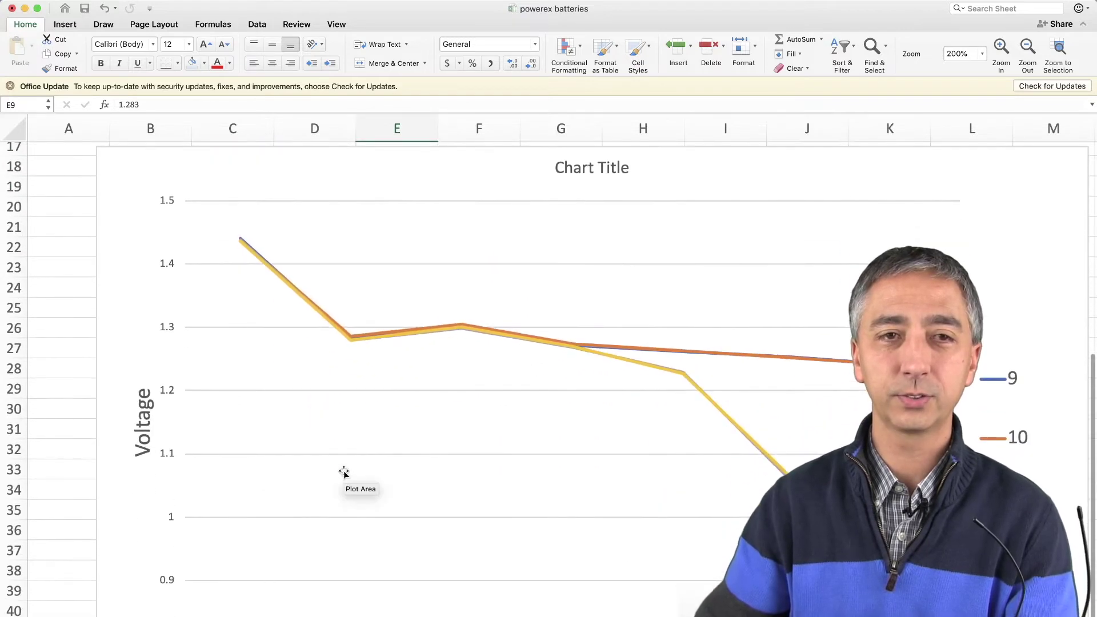
scroll(344, 471, up, 2)
scroll(344, 472, right, 2)
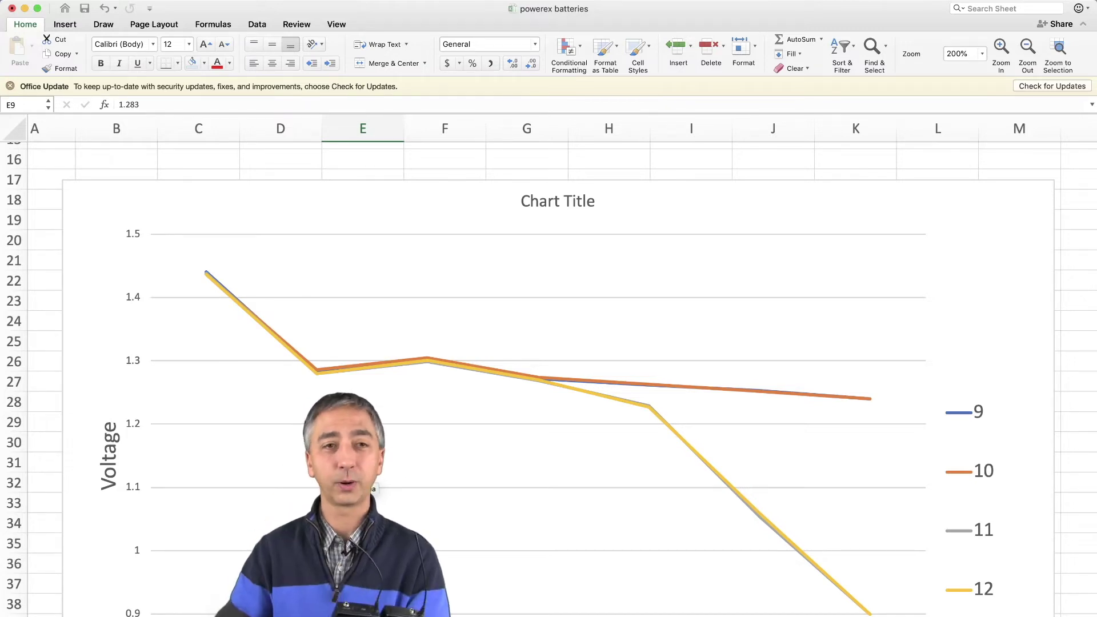
scroll(549, 371, up, 10)
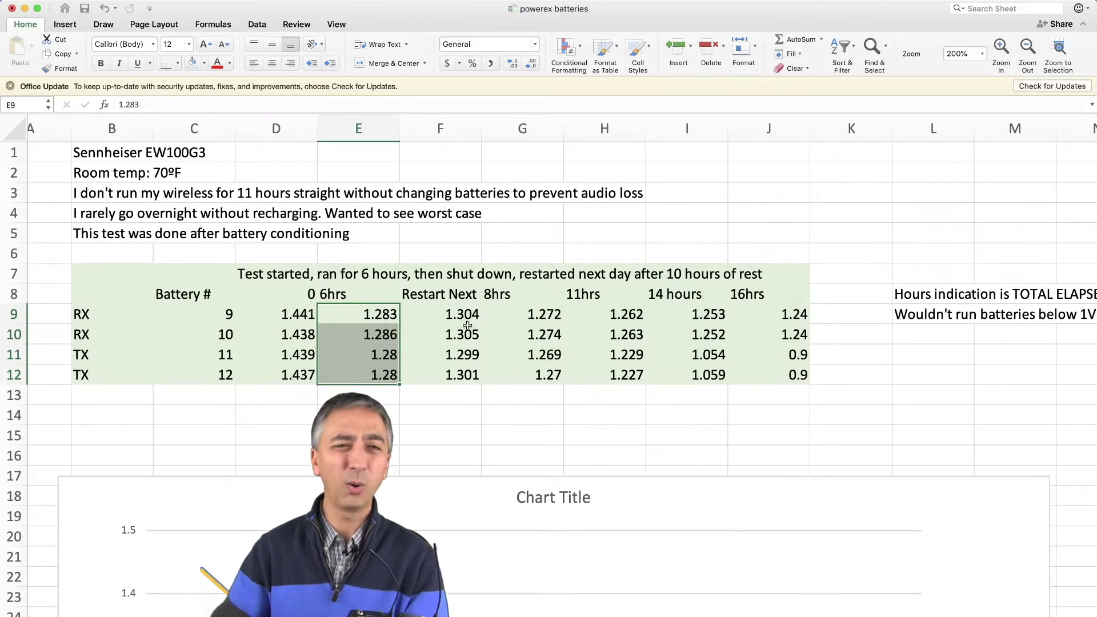
scroll(468, 472, down, 10)
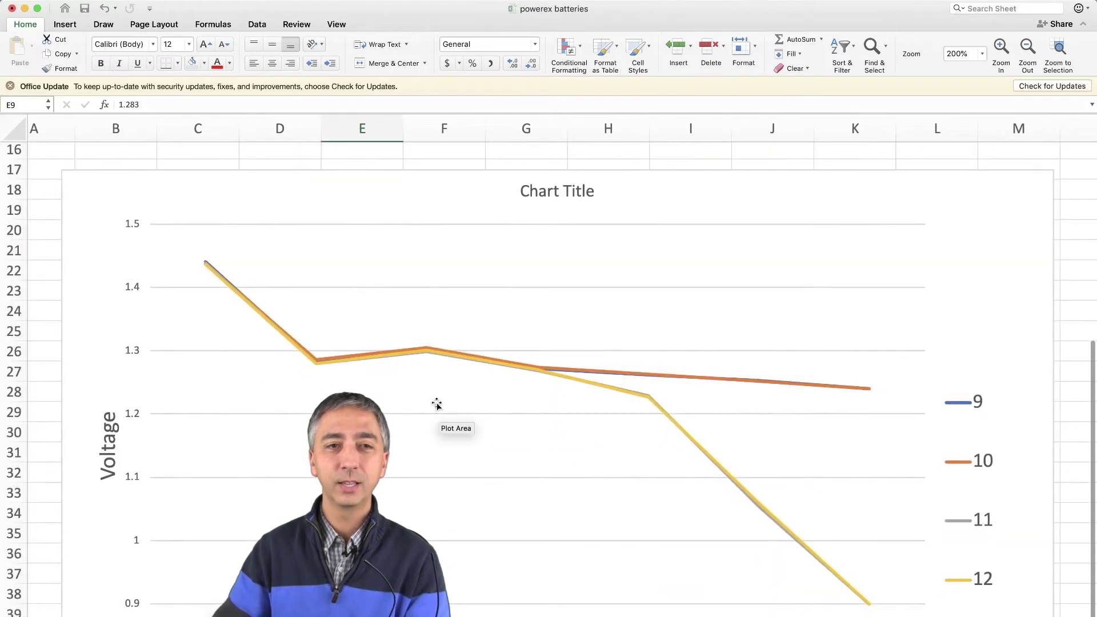
scroll(440, 372, down, 2)
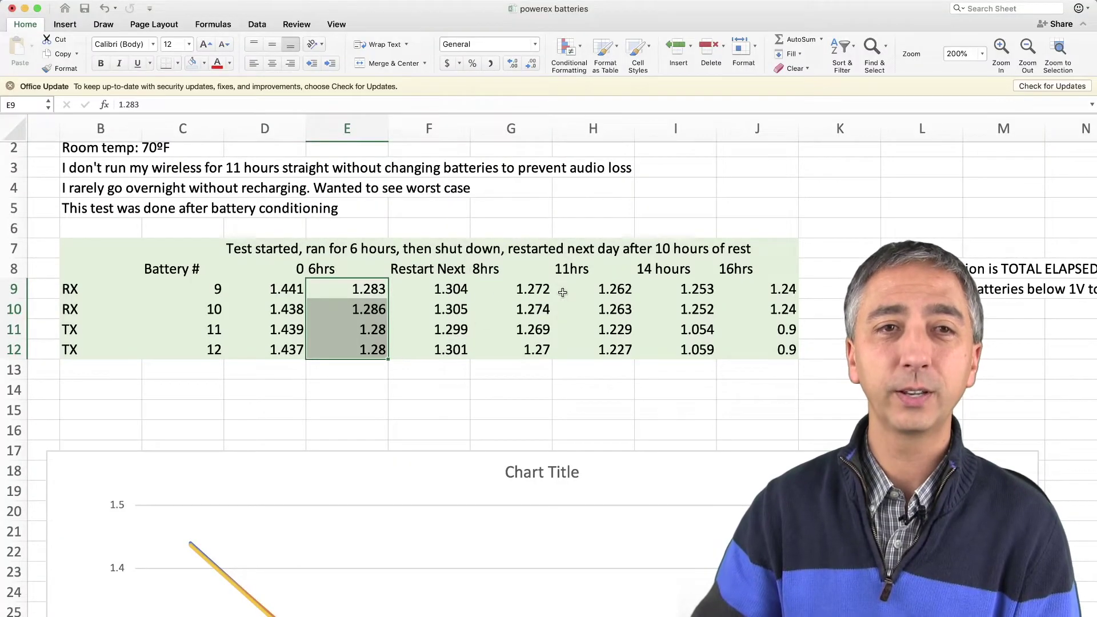
Highlight the 8hrs, 11hrs, 14 hours and 16hrs columns of the Sennheiser EW100G3 table one after another
drag(511, 270, 513, 346)
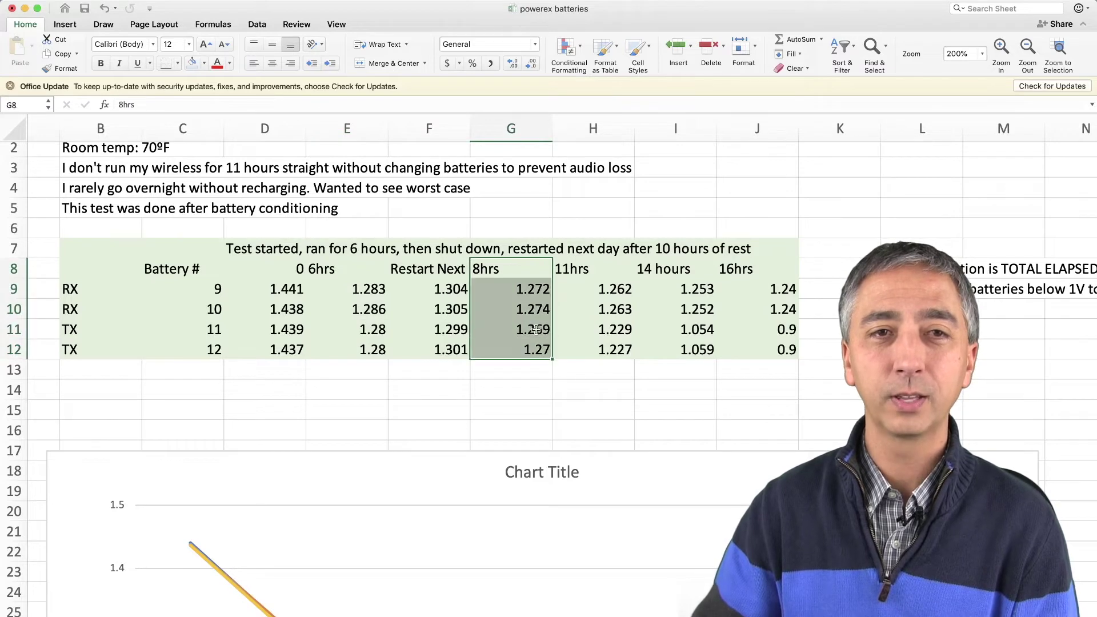
drag(602, 266, 595, 362)
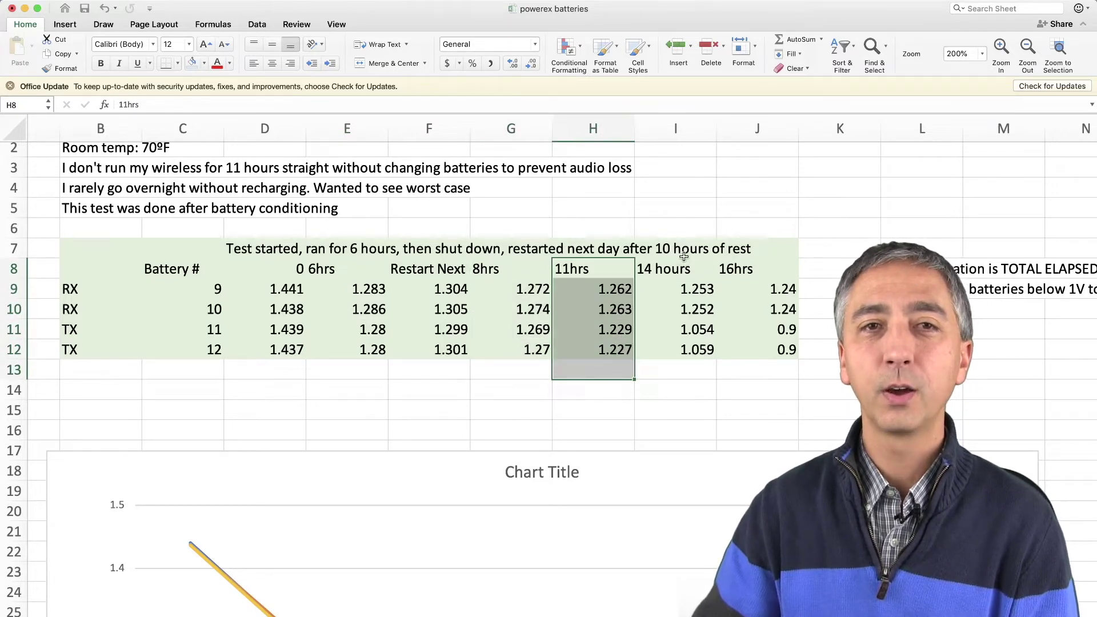
drag(683, 268, 682, 346)
drag(778, 262, 744, 364)
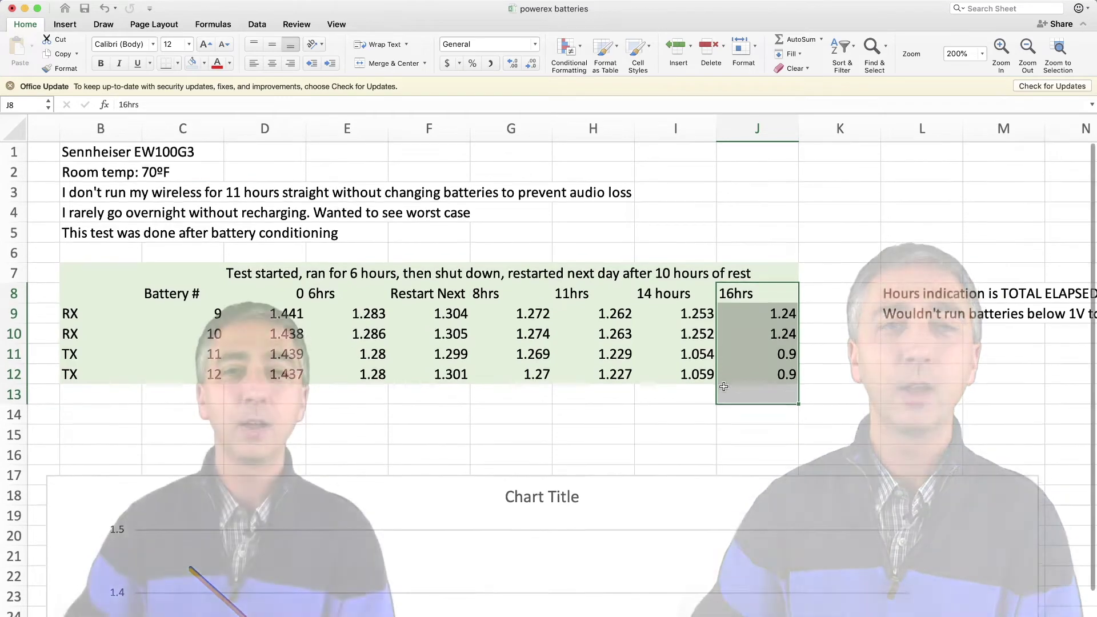
Examine the Sennheiser EW100G3 discharge chart, reading series 12 at the 6hrs, Restart Next Day and 8hrs points
scroll(722, 387, down, 10)
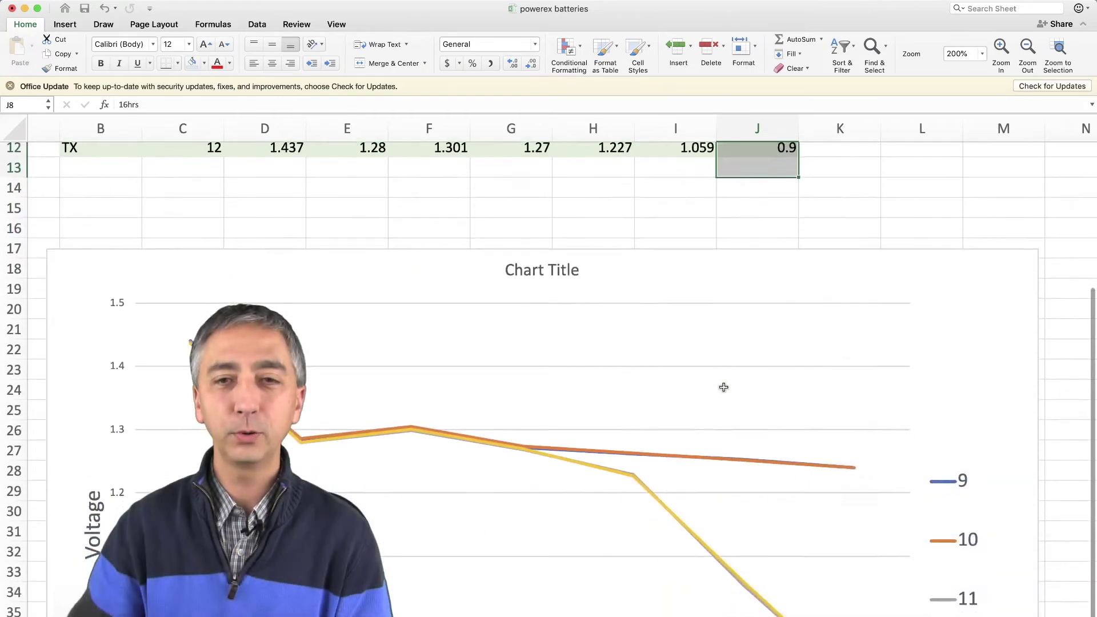
scroll(723, 387, down, 4)
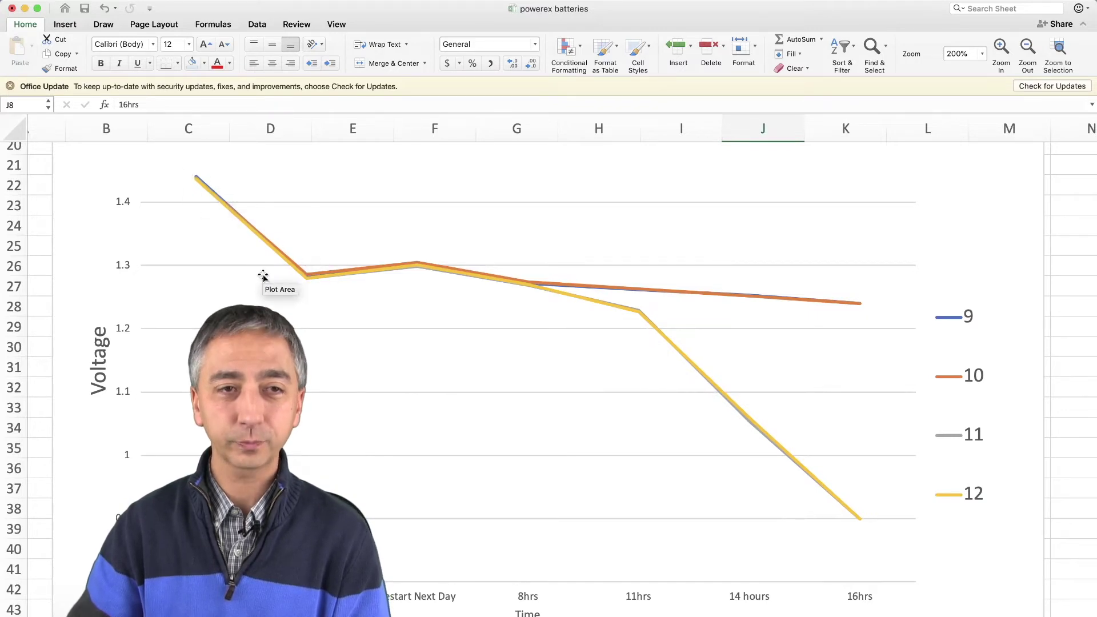
mouse_move(311, 283)
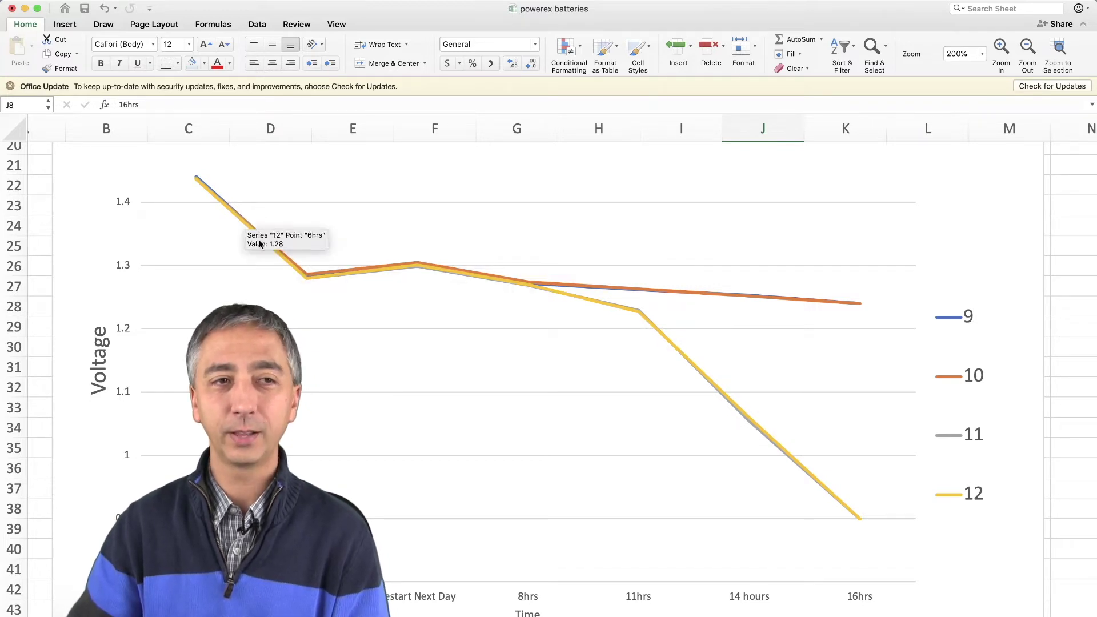
mouse_move(345, 277)
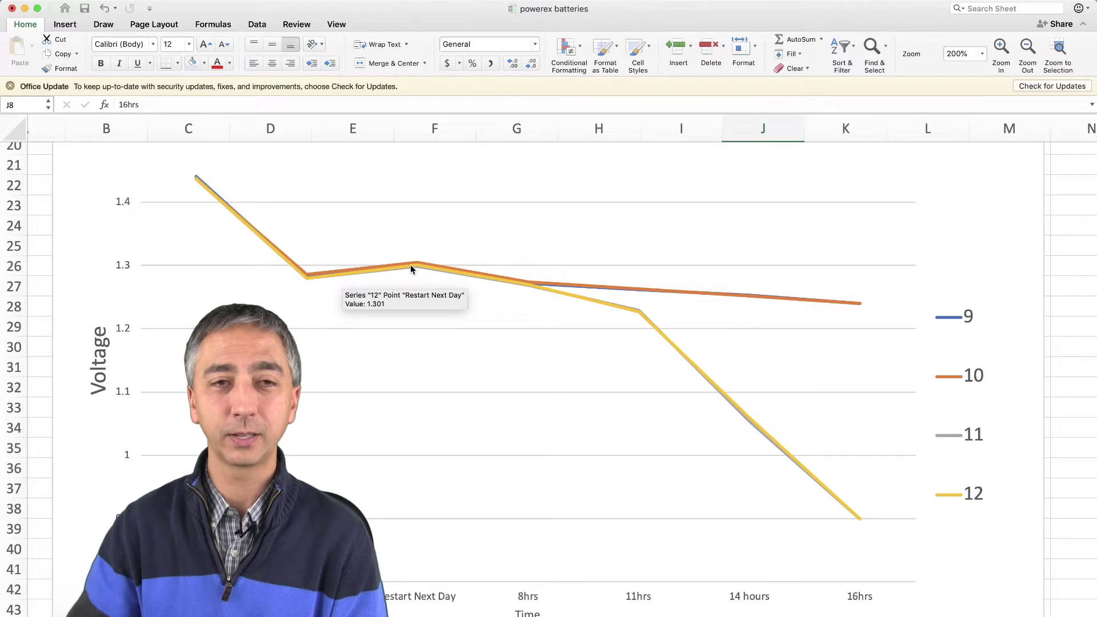
scroll(410, 265, right, 2)
scroll(410, 266, right, 1)
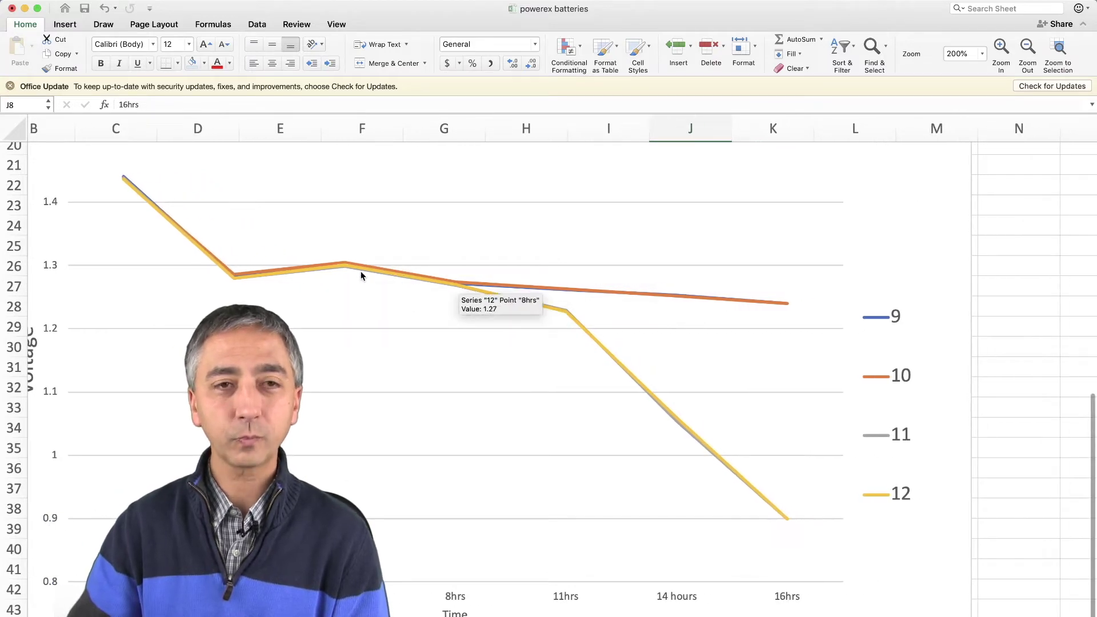
mouse_move(530, 308)
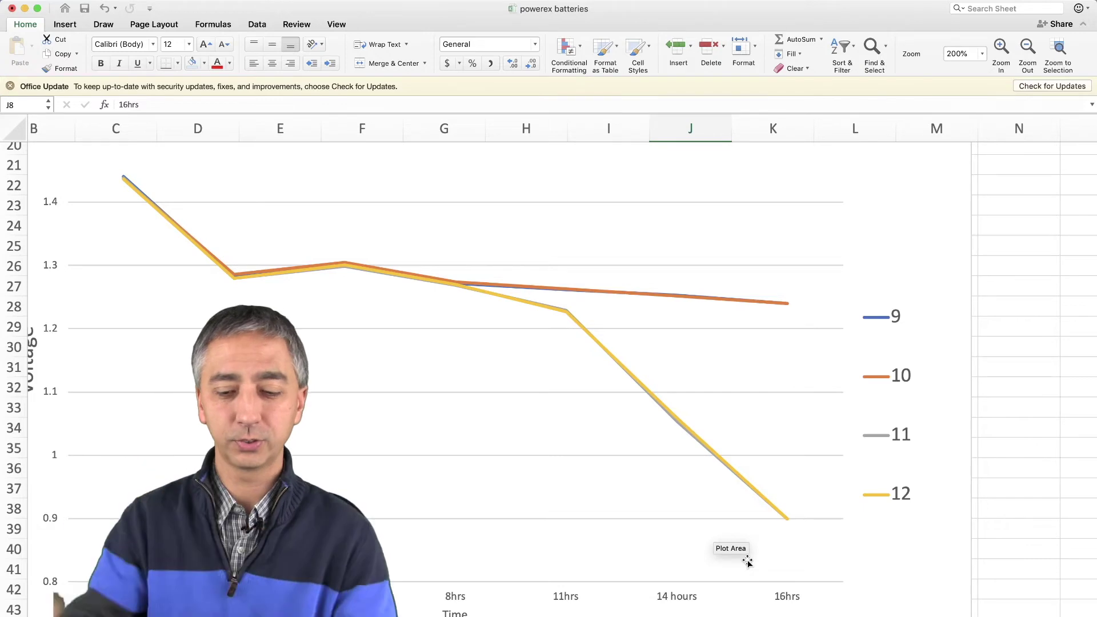
Compare the post-conditioning Sennheiser EW100G3 table and chart with the earlier Sennheiser ew100G3 wireless mic test table and chart
scroll(748, 561, up, 10)
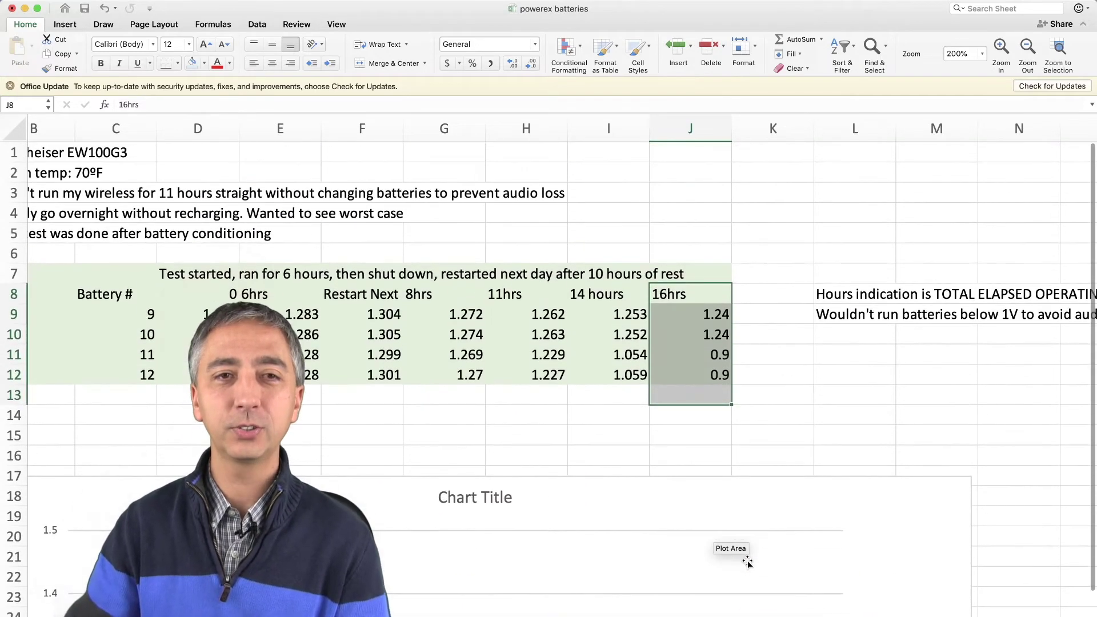
scroll(744, 562, down, 2)
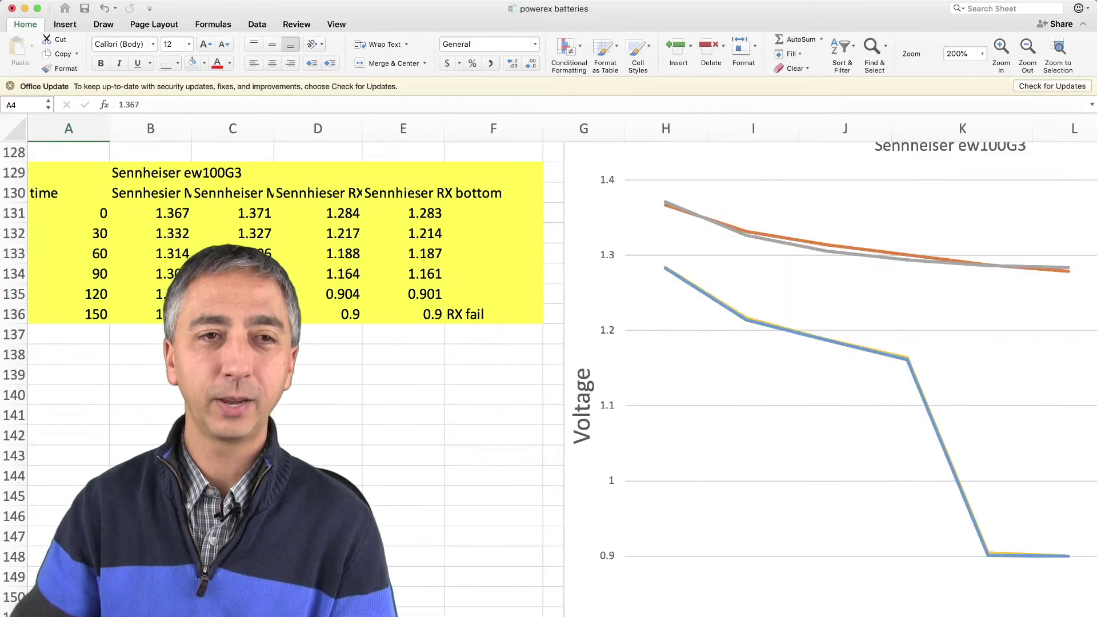
scroll(549, 372, right, 5)
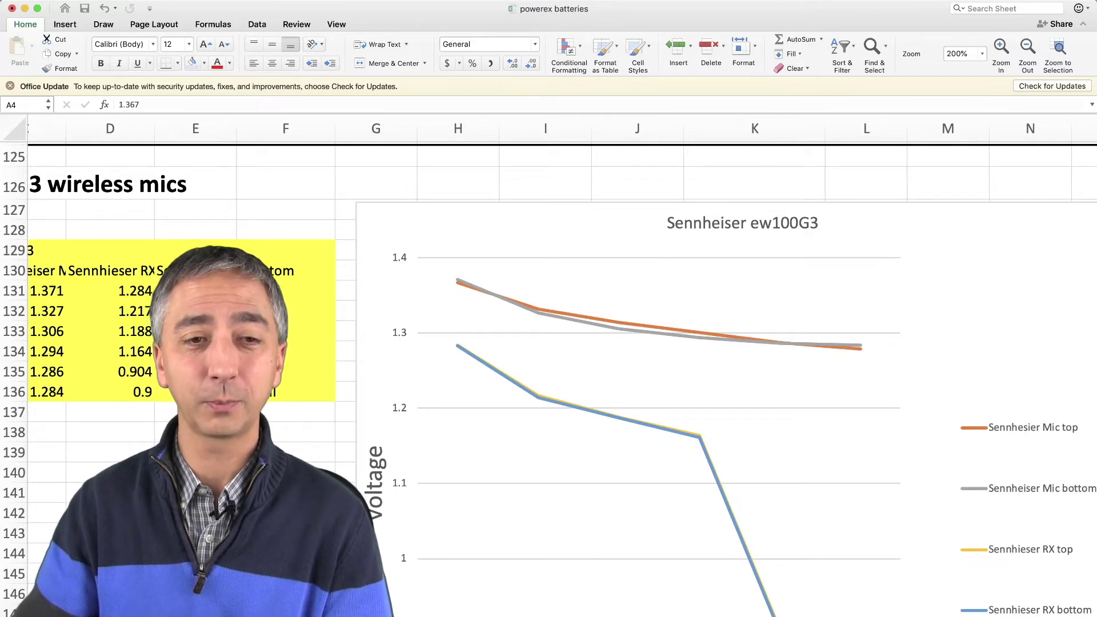
scroll(562, 370, right, 3)
scroll(562, 370, down, 3)
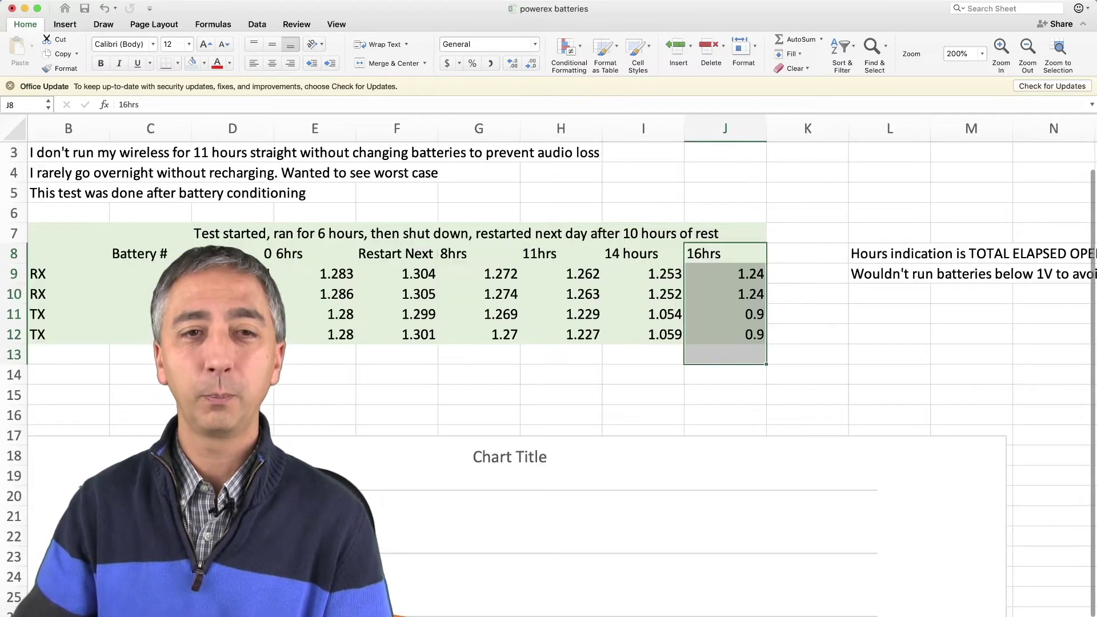
scroll(562, 377, down, 5)
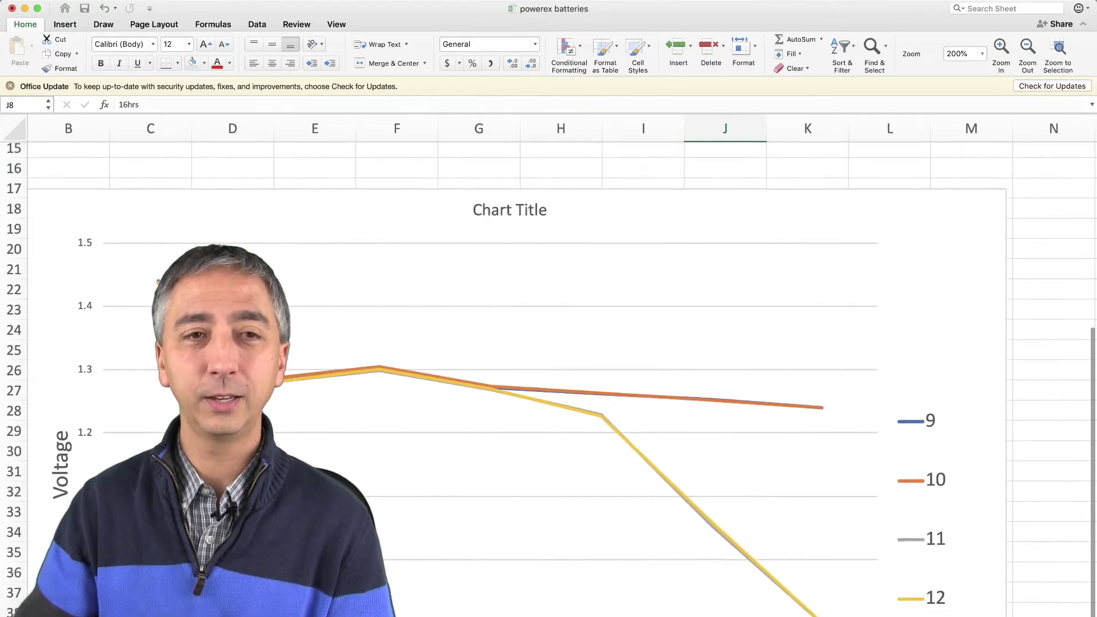
scroll(562, 378, down, 2)
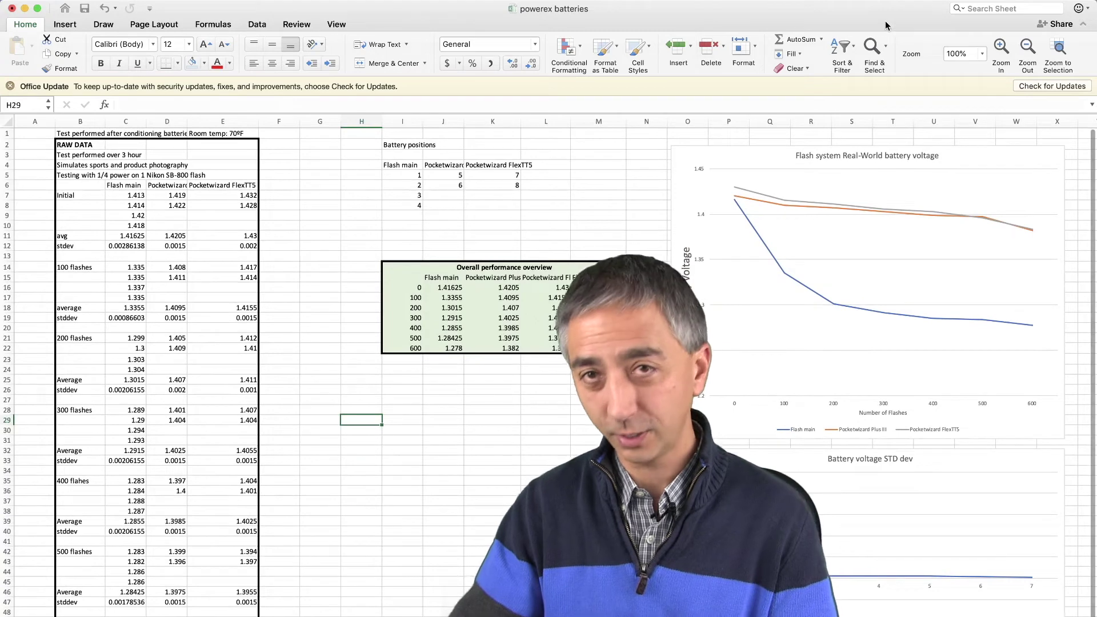
Enlarge the flash test sheet to 200% and examine the raw voltage data from the initial readings through 500 flashes
click(1001, 47)
scroll(746, 231, down, 4)
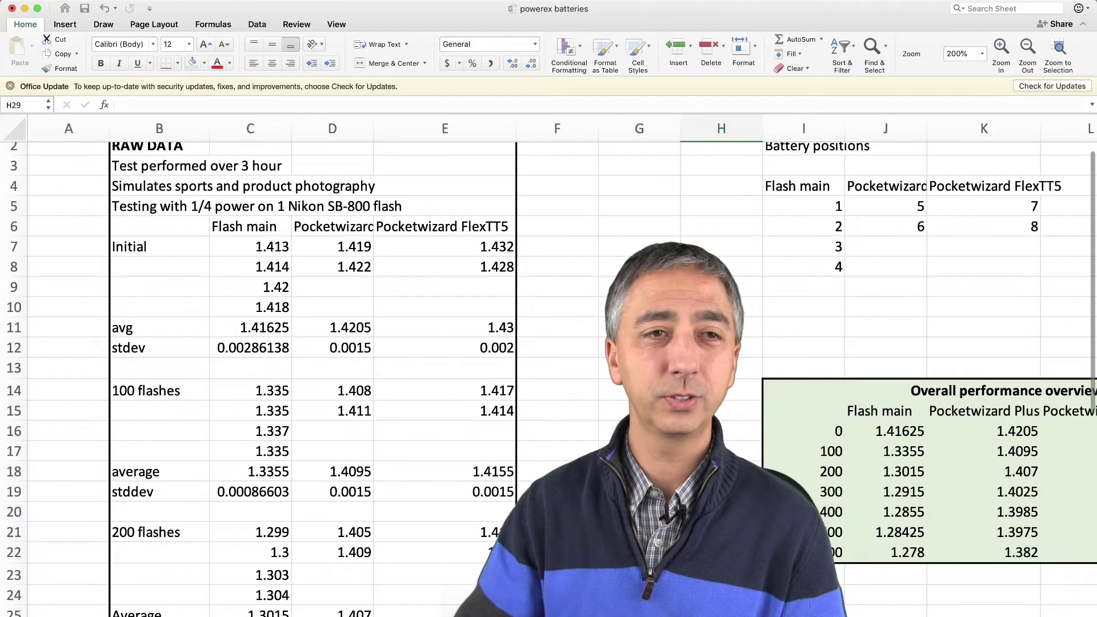
scroll(702, 253, down, 7)
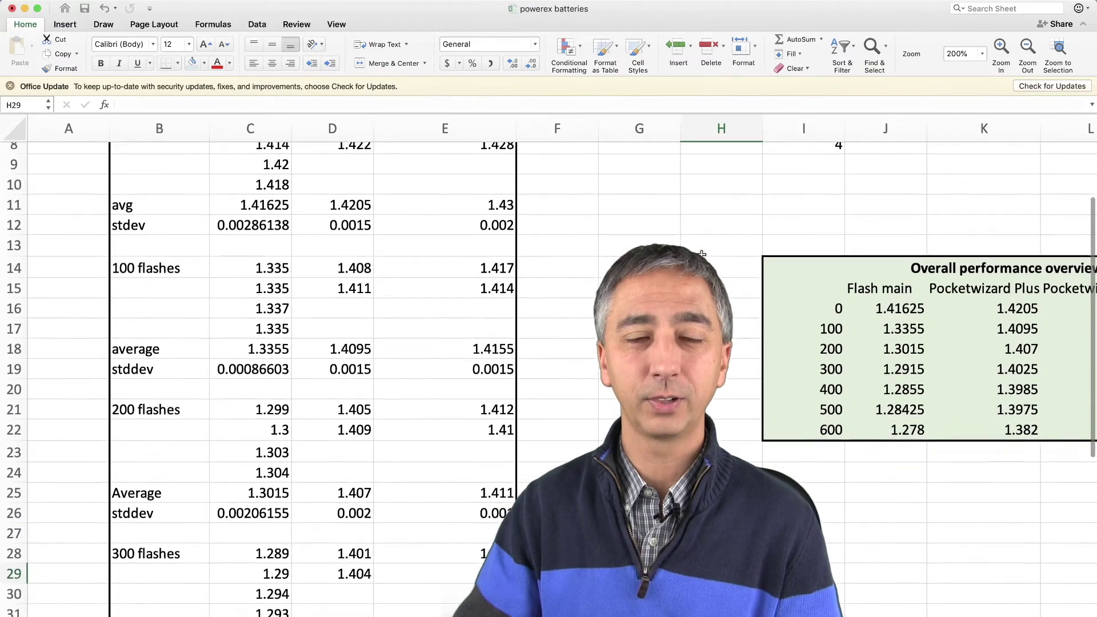
scroll(702, 253, down, 6)
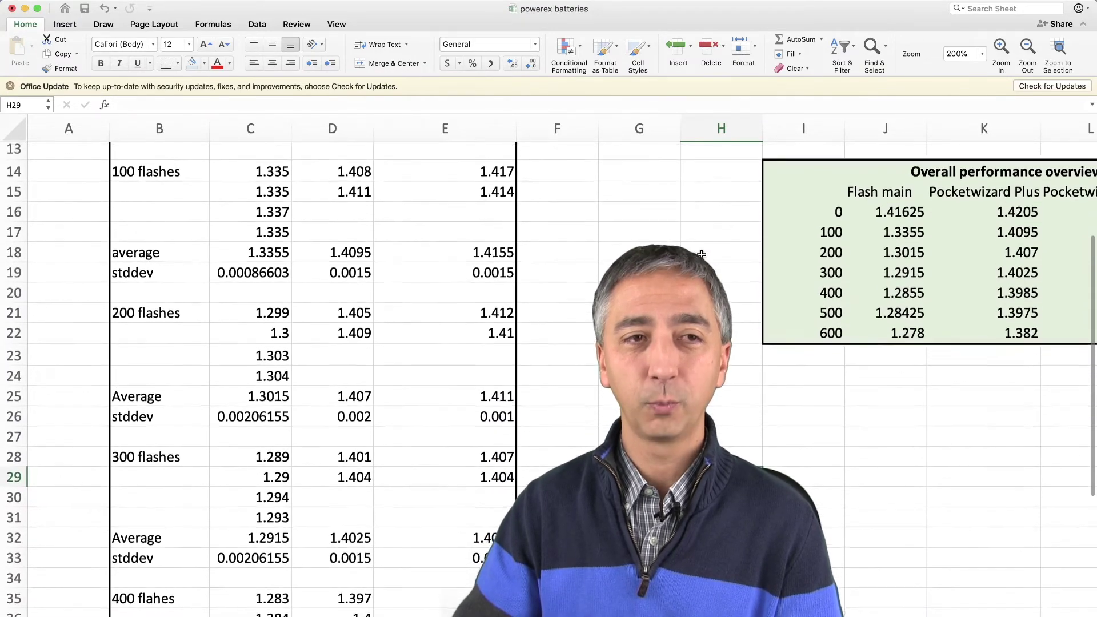
scroll(702, 253, down, 6)
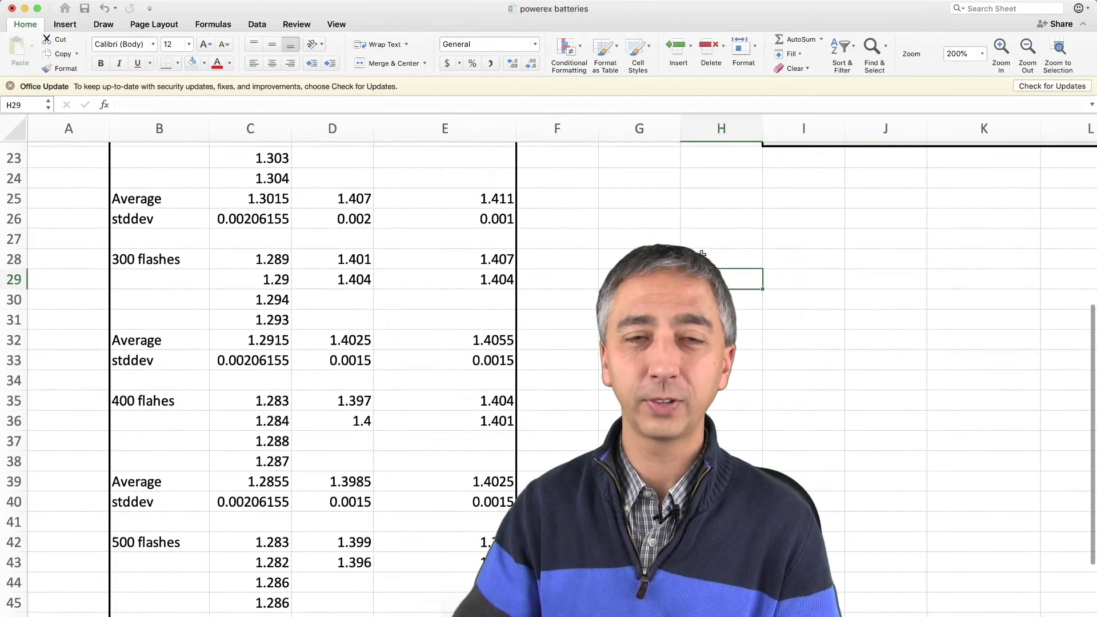
Highlight the Overall performance overview table of the flash test to examine its voltages, then clear the highlight
scroll(702, 253, up, 14)
scroll(702, 253, right, 4)
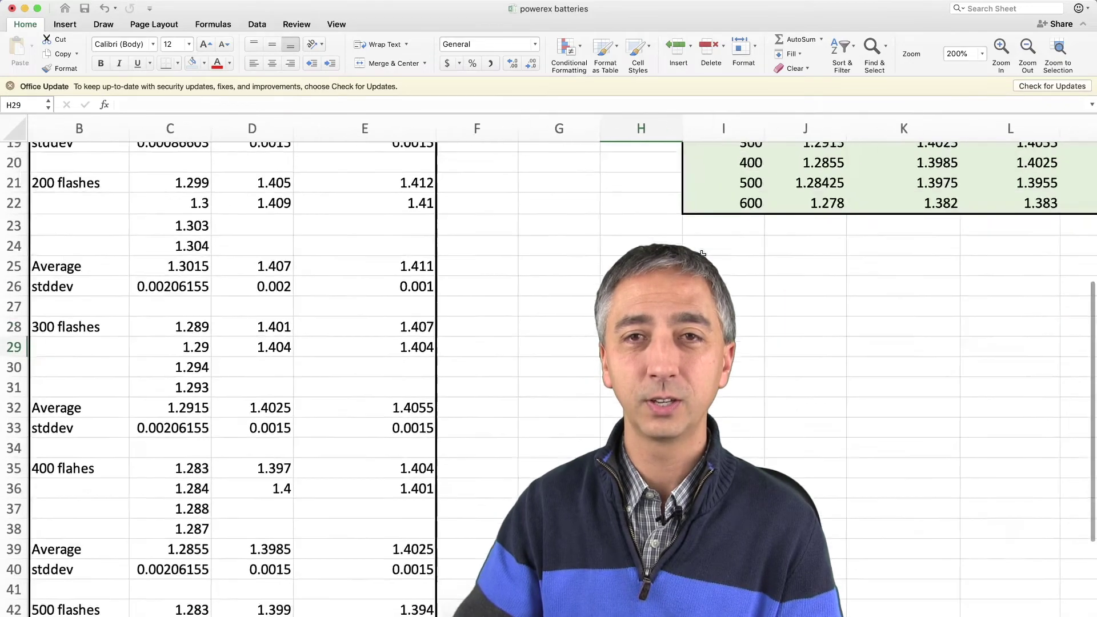
scroll(702, 253, up, 1)
scroll(702, 253, right, 1)
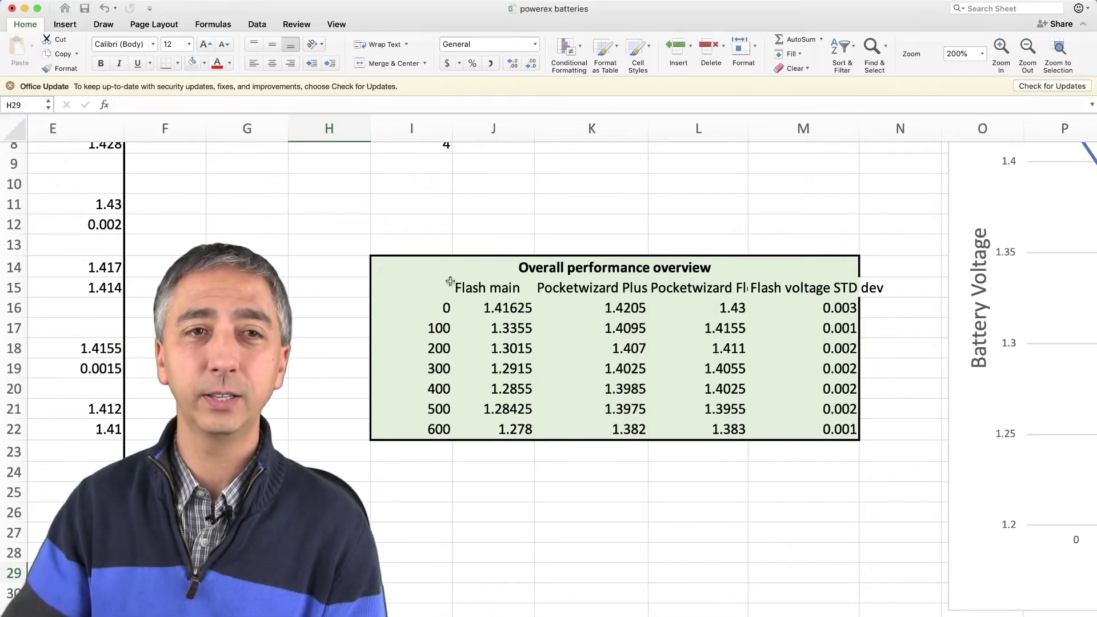
drag(403, 265, 764, 429)
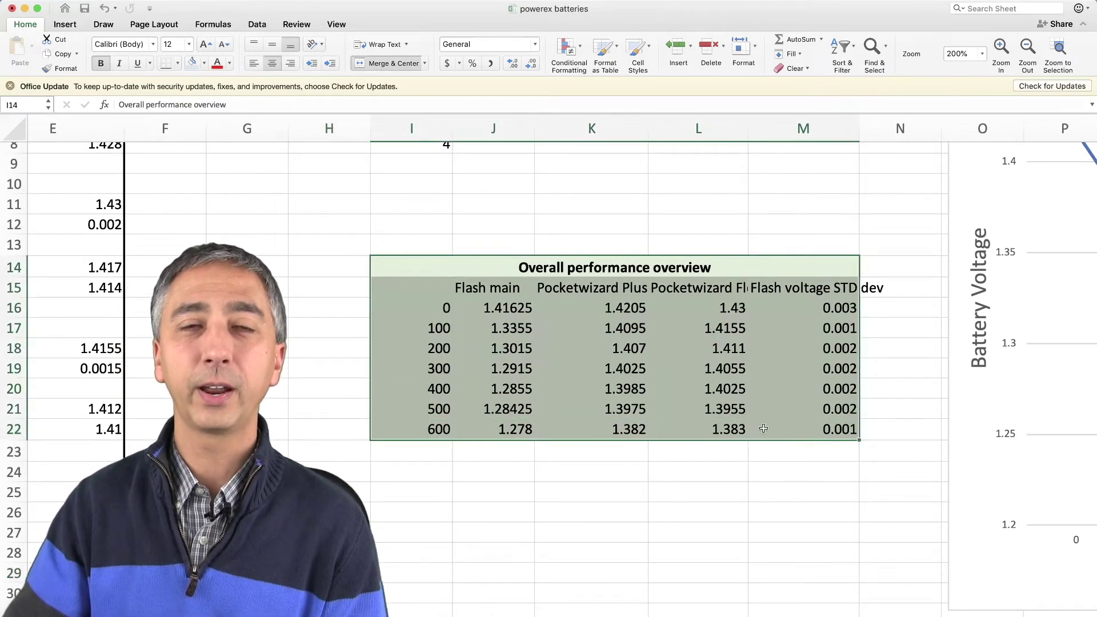
click(658, 510)
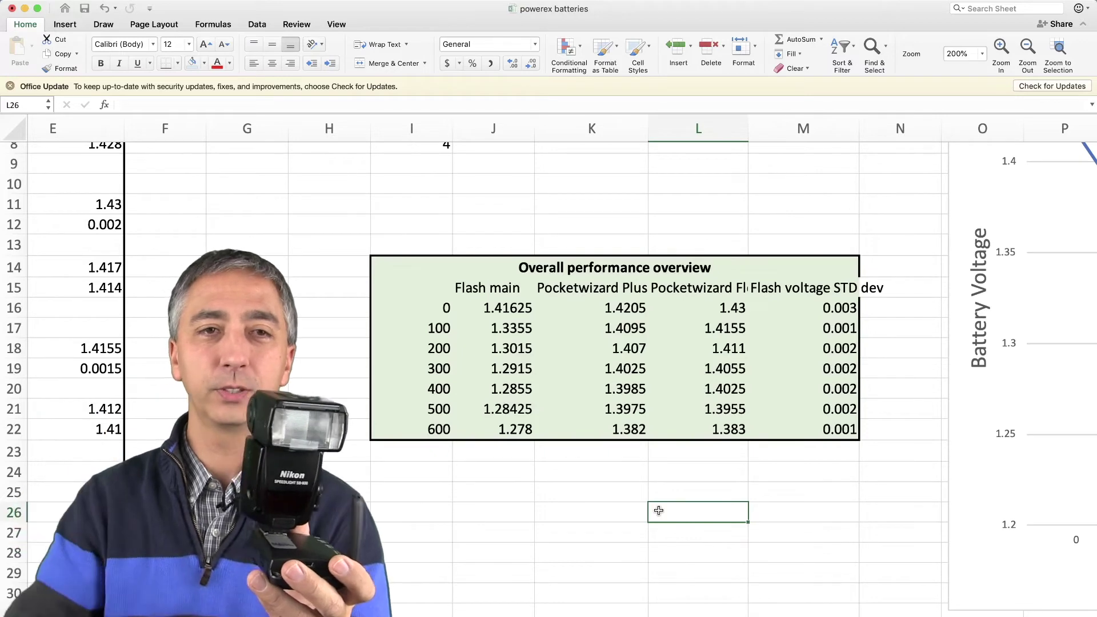
Reduce the flash sheet zoom to 125% and examine the Flash system Real-World battery voltage and Battery voltage STD dev charts
scroll(659, 510, right, 5)
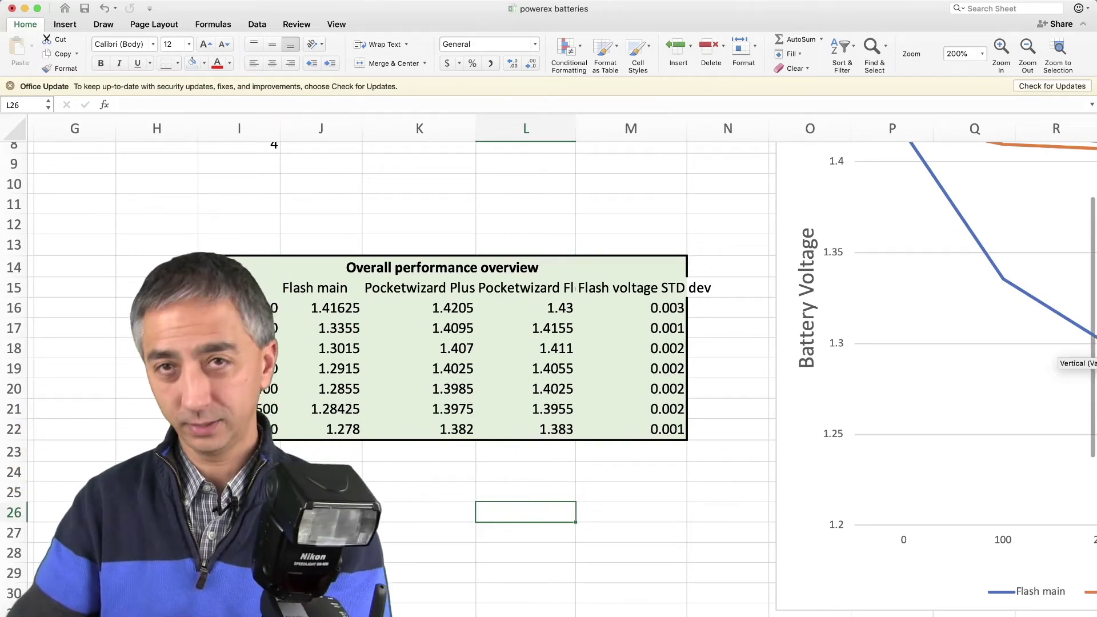
click(1028, 49)
click(1027, 49)
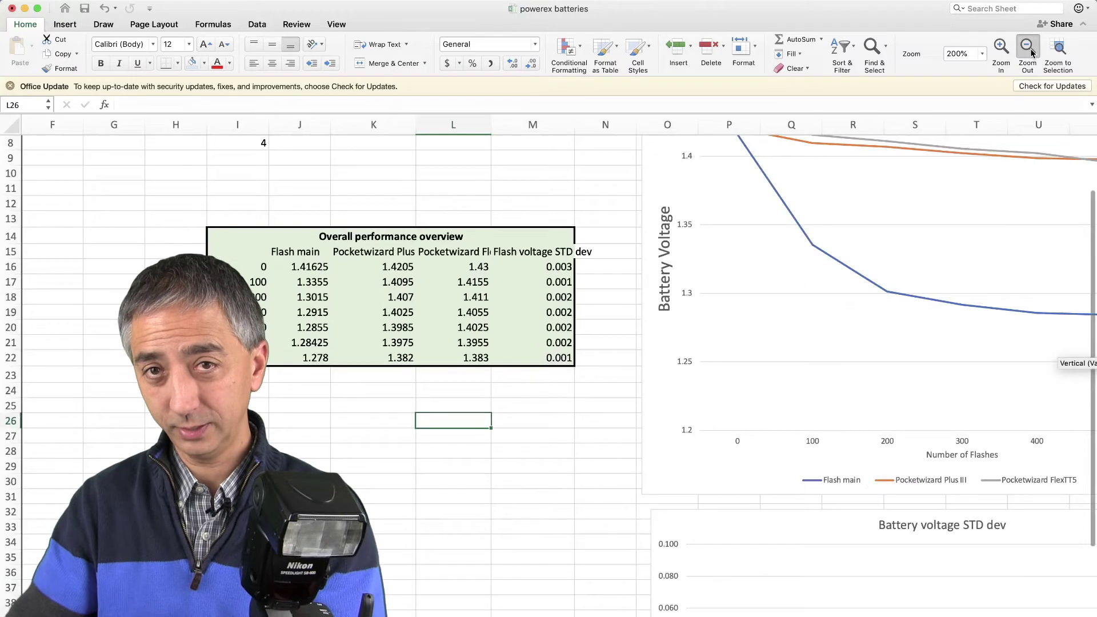
scroll(986, 266, up, 5)
scroll(985, 265, right, 3)
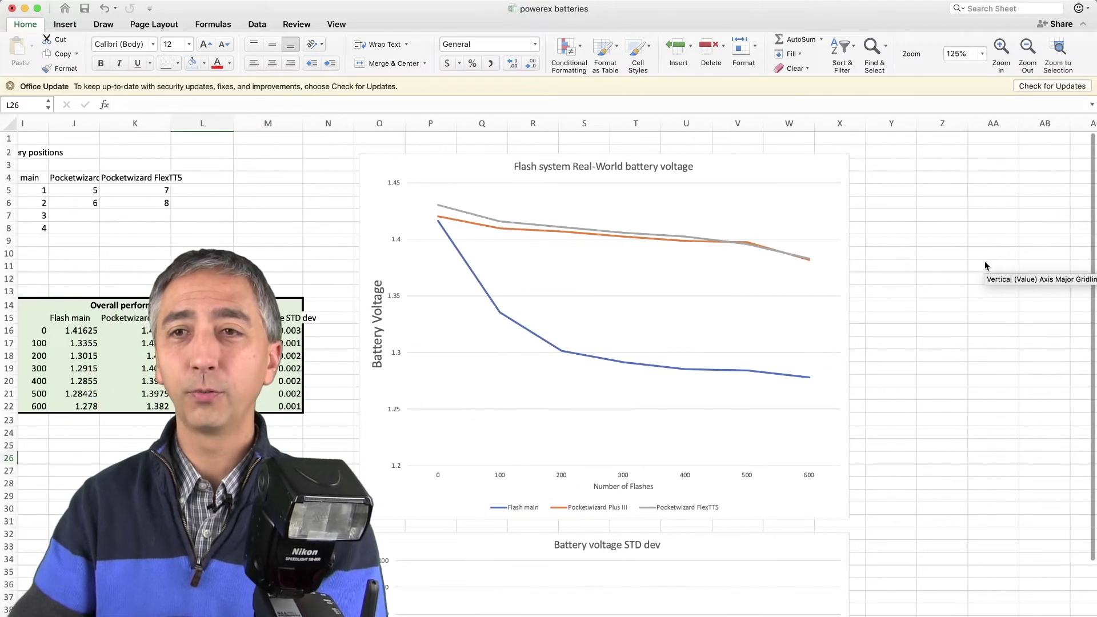
mouse_move(494, 223)
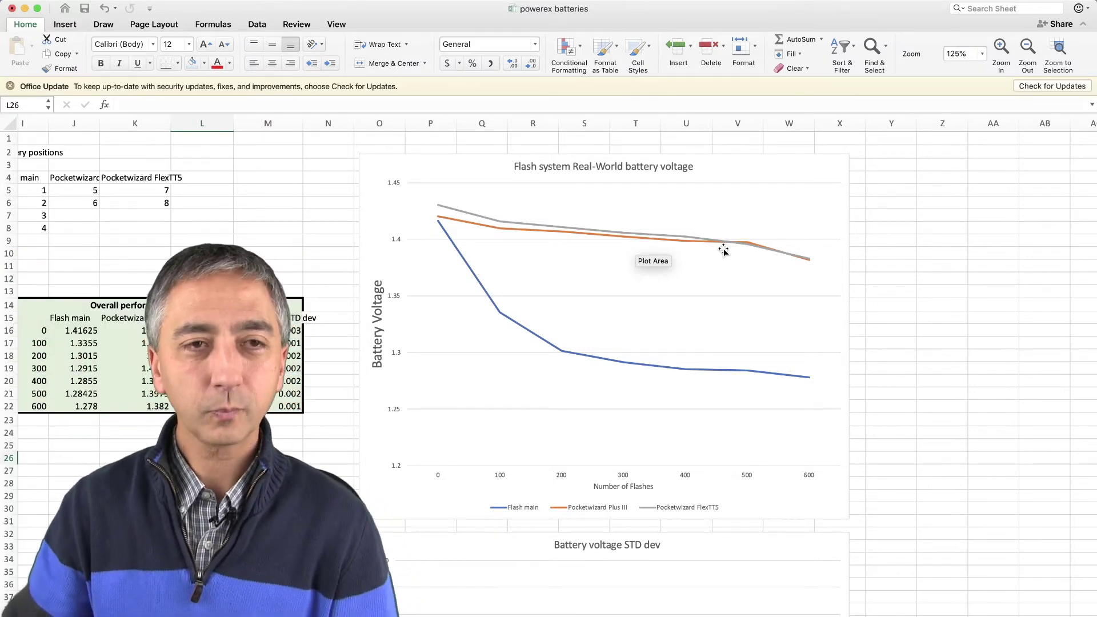
mouse_move(514, 325)
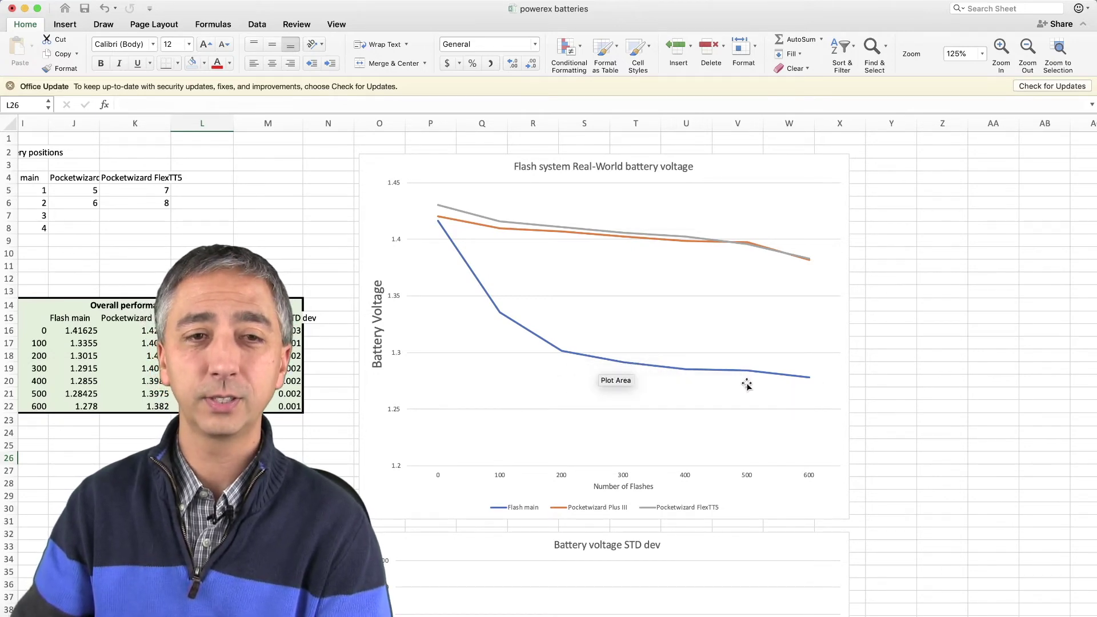
scroll(740, 382, down, 10)
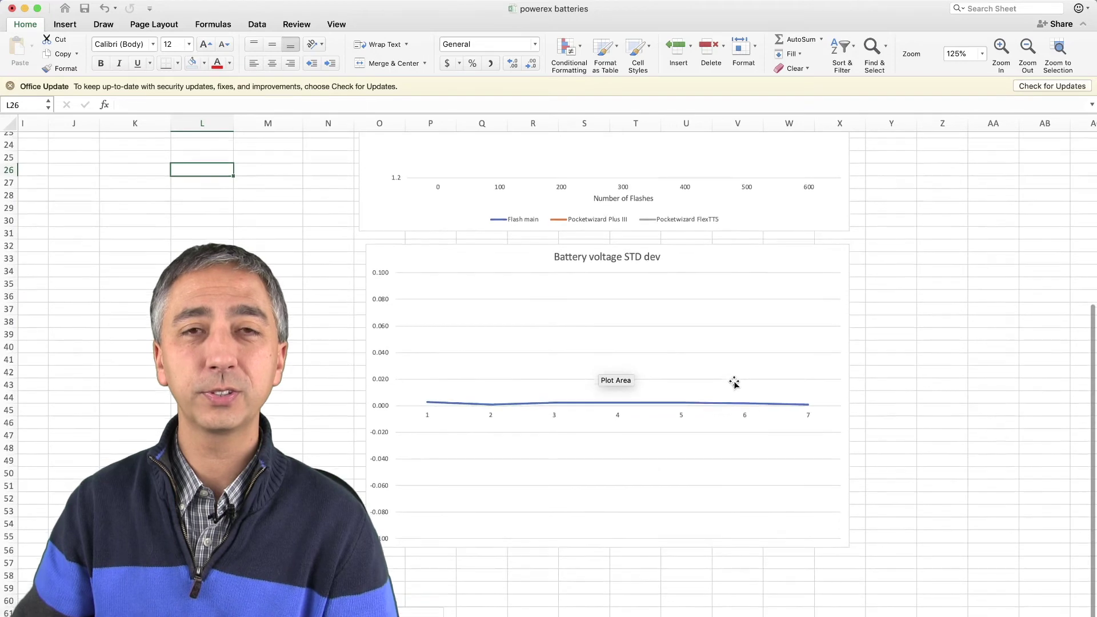
mouse_move(595, 385)
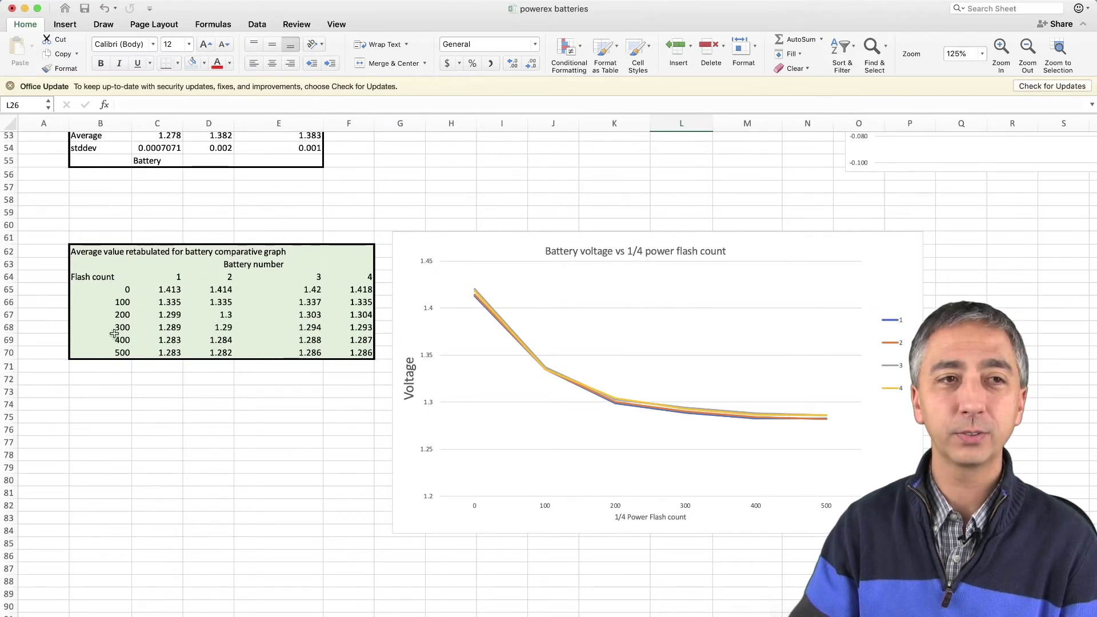
Highlight the flash counts in the retabulated averages table, and enlarge and reposition the Battery voltage vs 1/4 power flash count chart and its plot area
drag(98, 278, 117, 351)
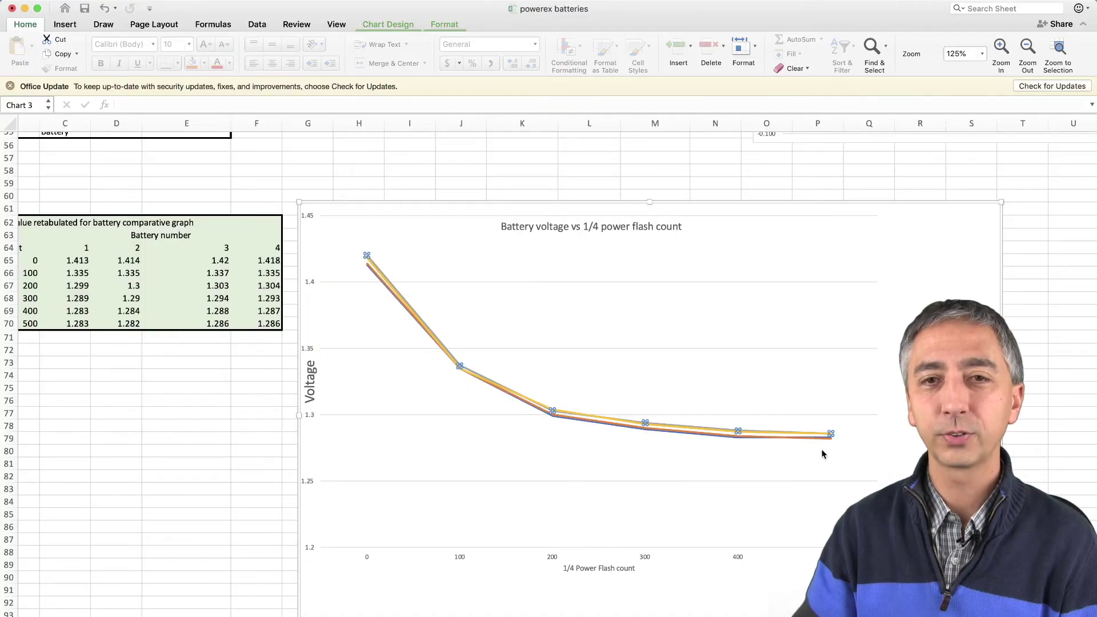
click(798, 448)
drag(877, 453, 909, 457)
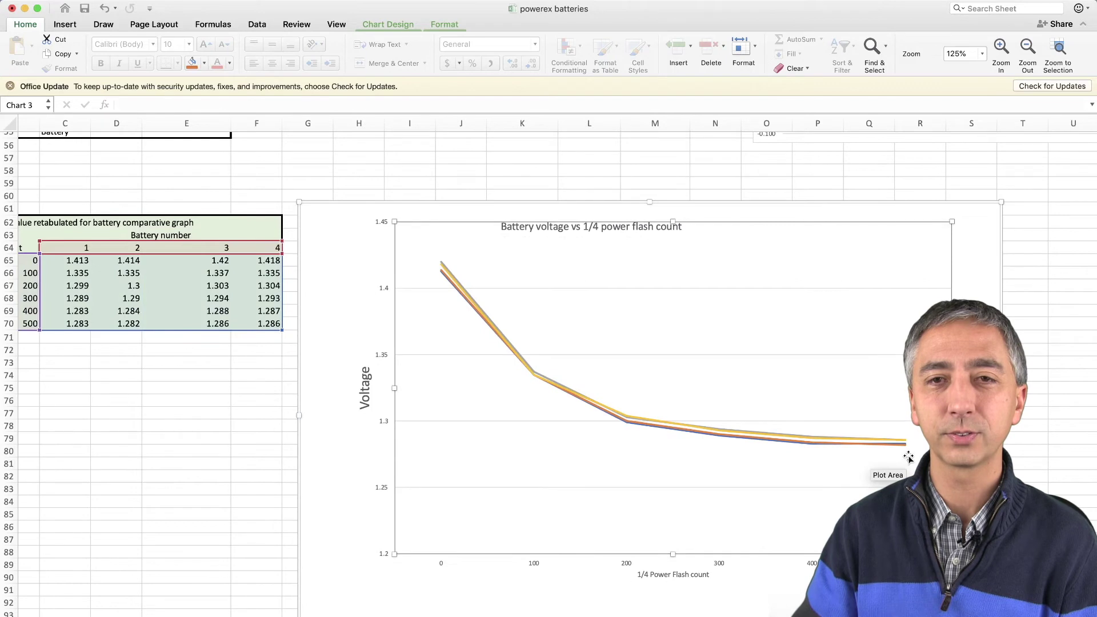
drag(938, 264, 912, 248)
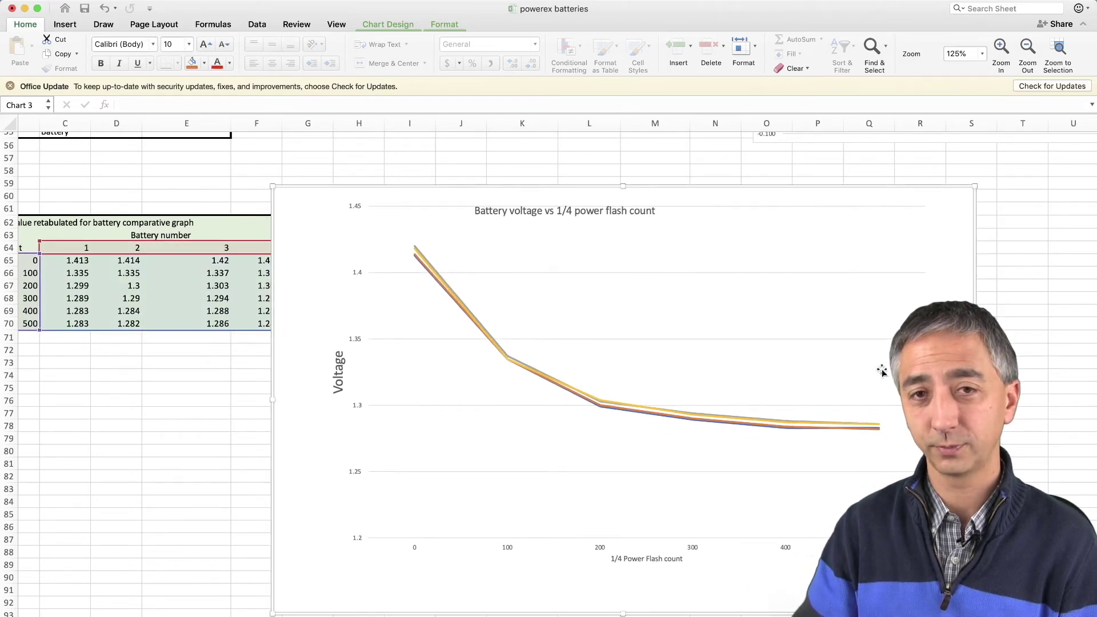
drag(861, 373, 839, 378)
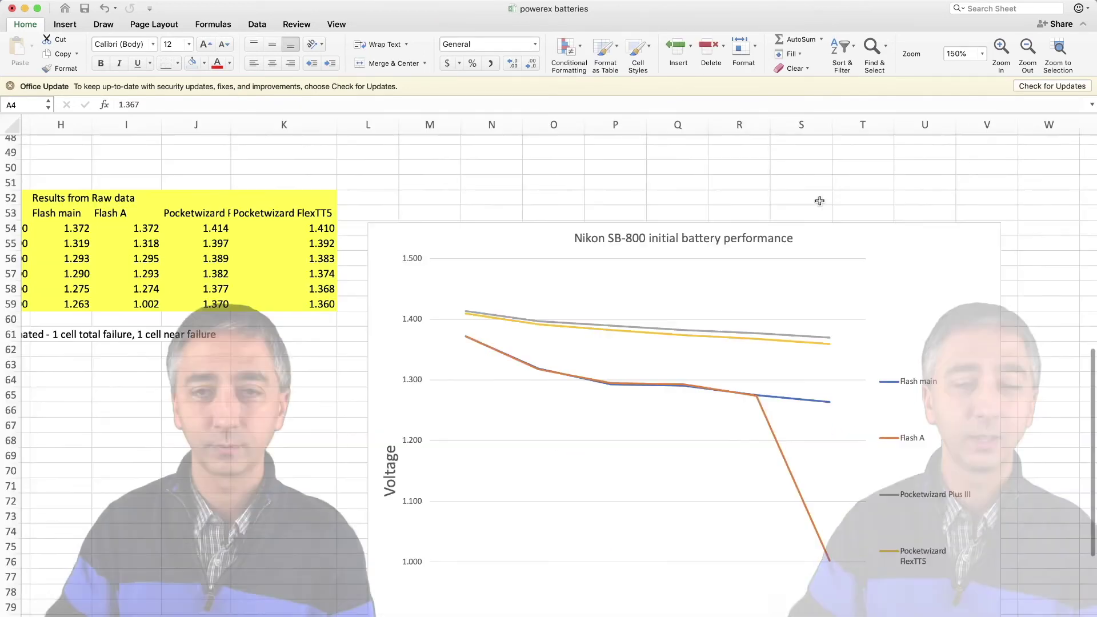
Examine the Nikon SB-800 initial battery performance chart beside the yellow Results from Raw data table
scroll(820, 201, right, 1)
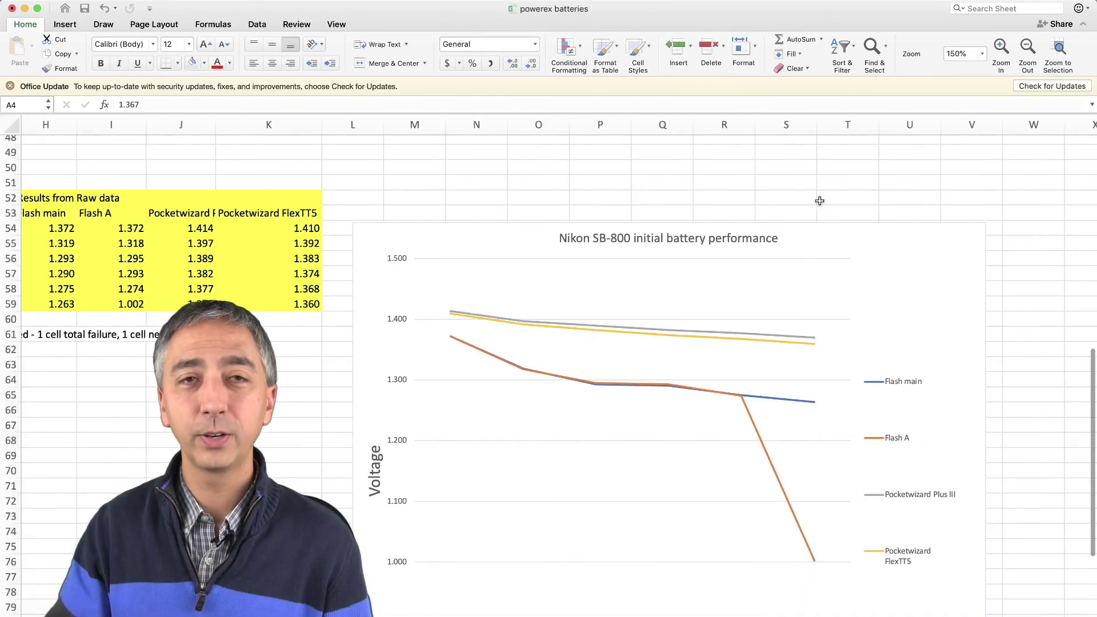
scroll(827, 204, down, 1)
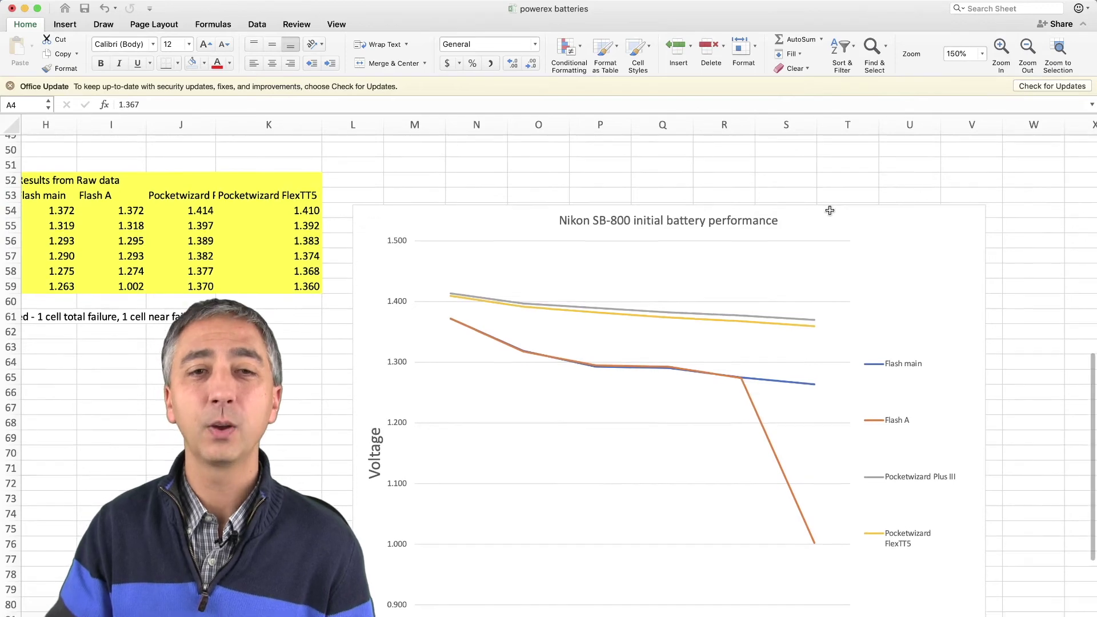